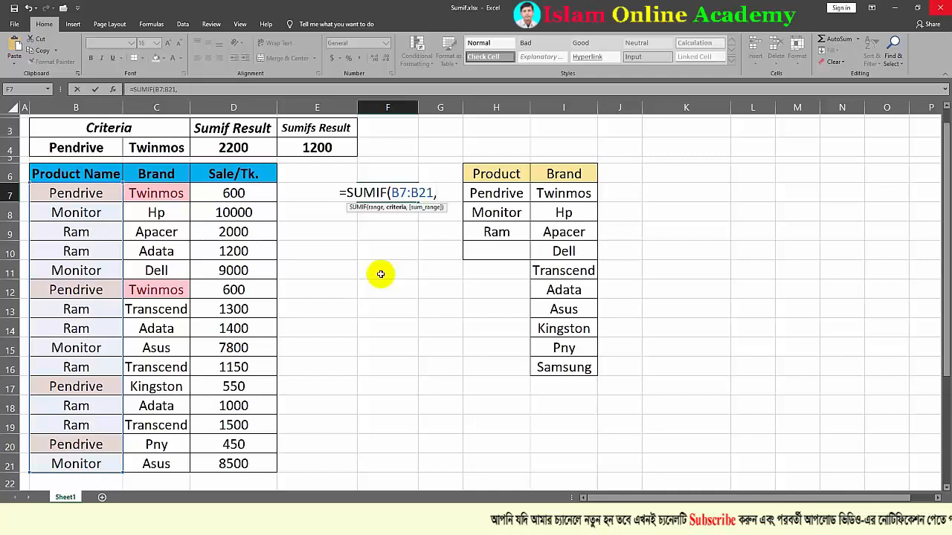
# Complete the SUMIF formula in F7 with the criterion "Pendrive" and the sum range D7:D21.
pyautogui.write('"')
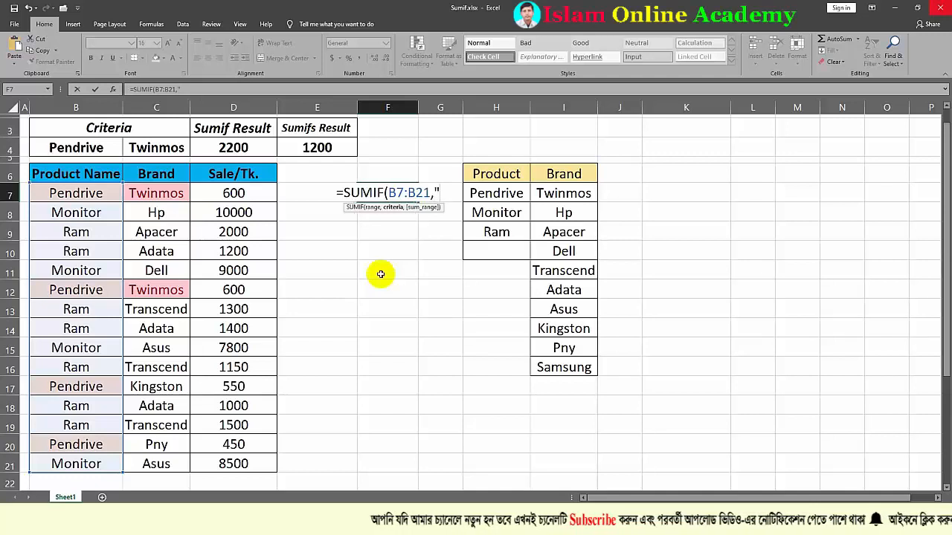
pyautogui.write('Pendrive')
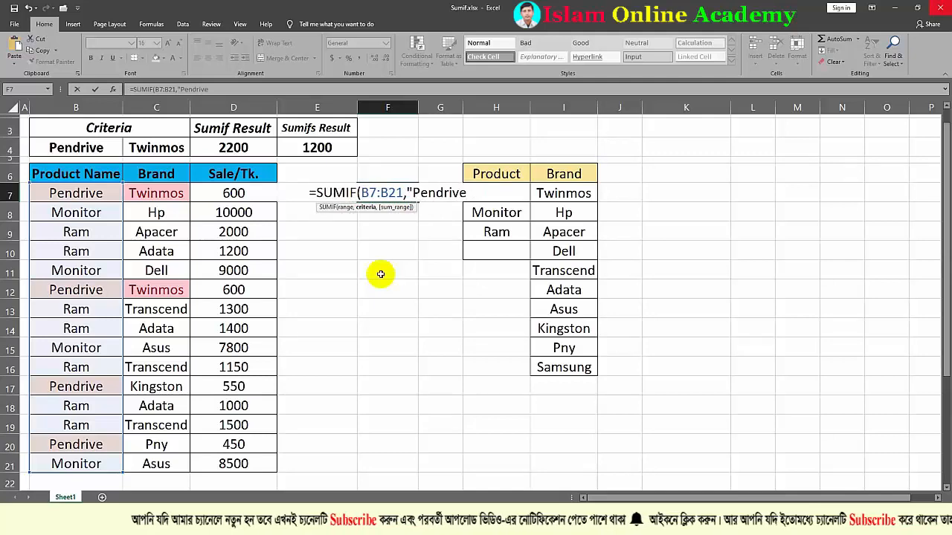
pyautogui.write('",')
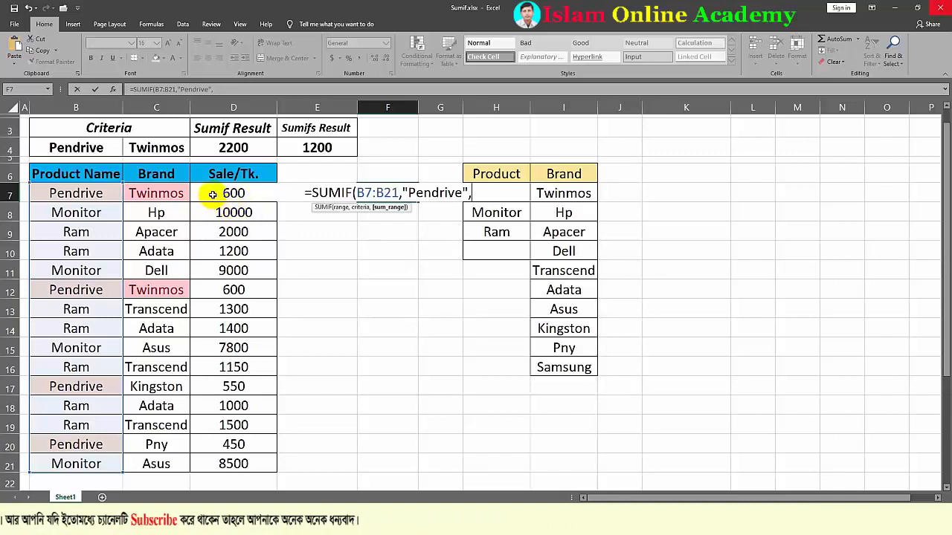
pyautogui.moveTo(213, 194); pyautogui.dragTo(234, 464)
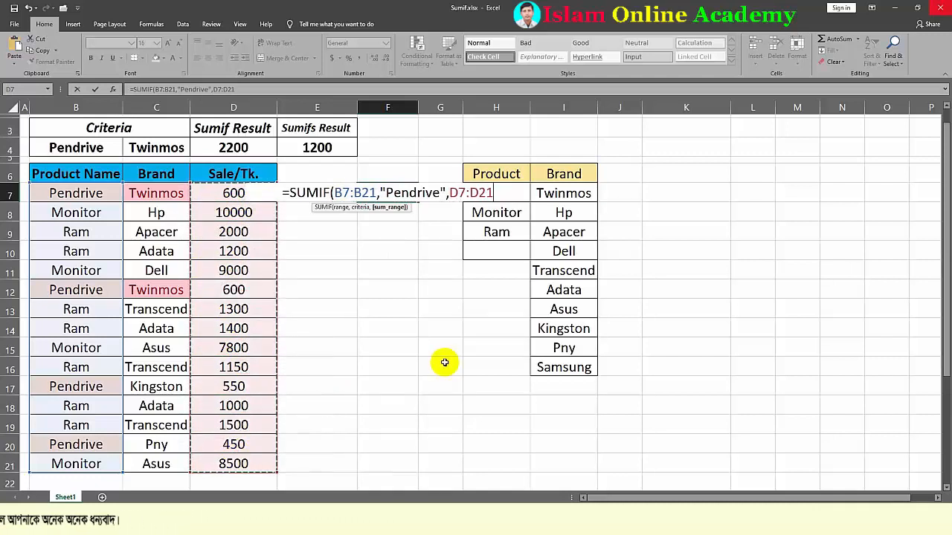
pyautogui.write(')')
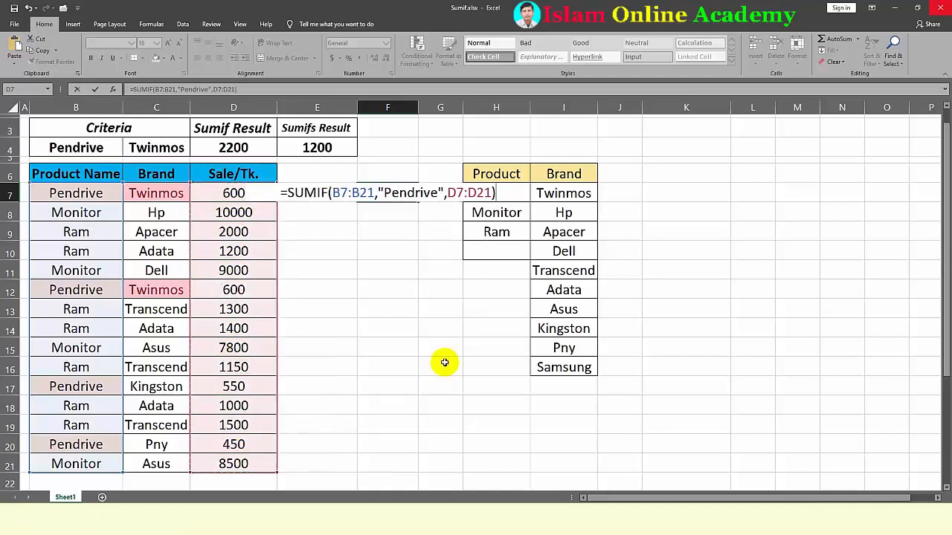
pyautogui.press('Return')
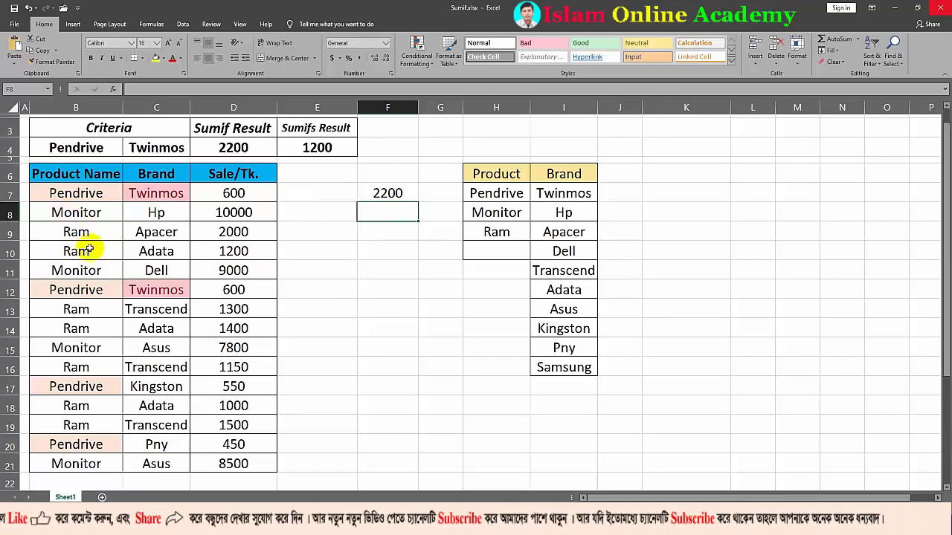
# Review the arguments of the SUMIF formula in F7.
pyautogui.doubleClick(377, 195)
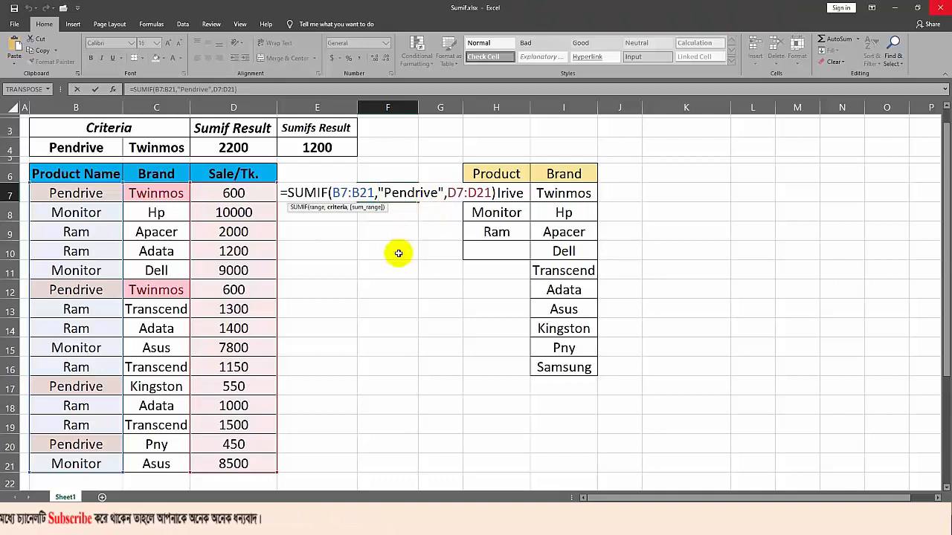
pyautogui.press('Return')
pyautogui.press('Up')
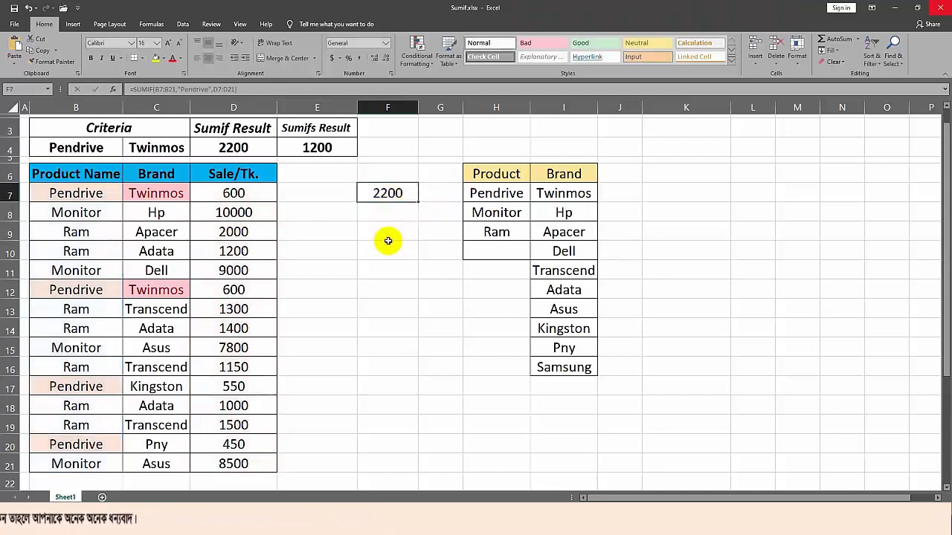
# Choose Monitor as the product criterion in B4.
pyautogui.click(97, 147)
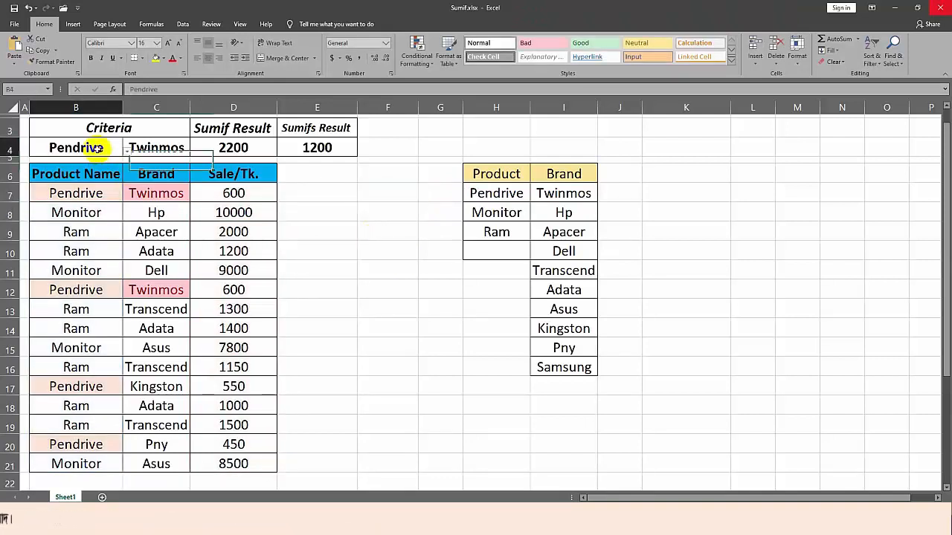
pyautogui.click(127, 150)
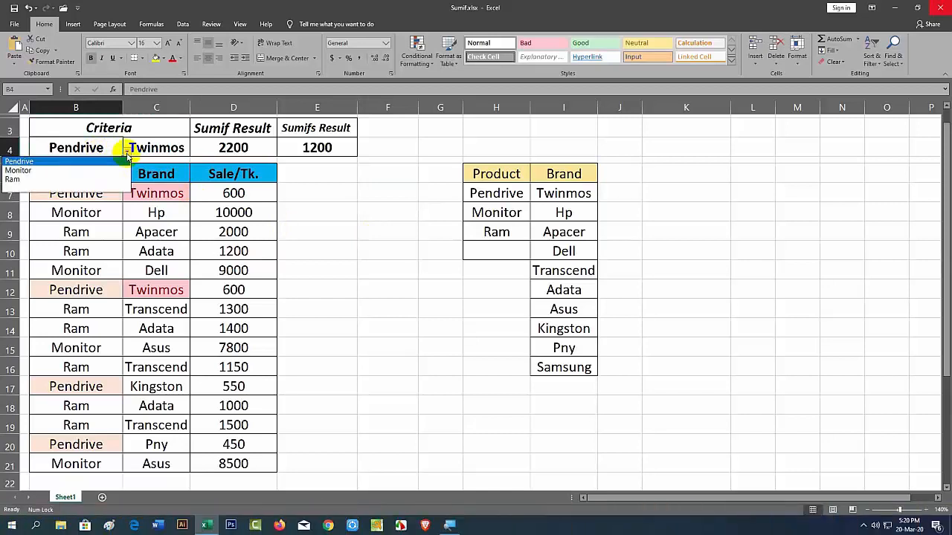
pyautogui.click(44, 171)
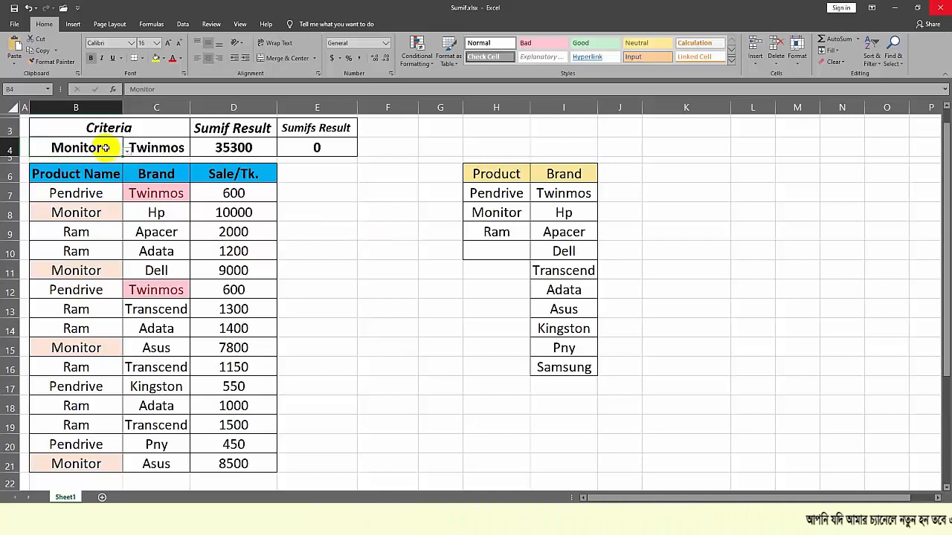
pyautogui.click(316, 217)
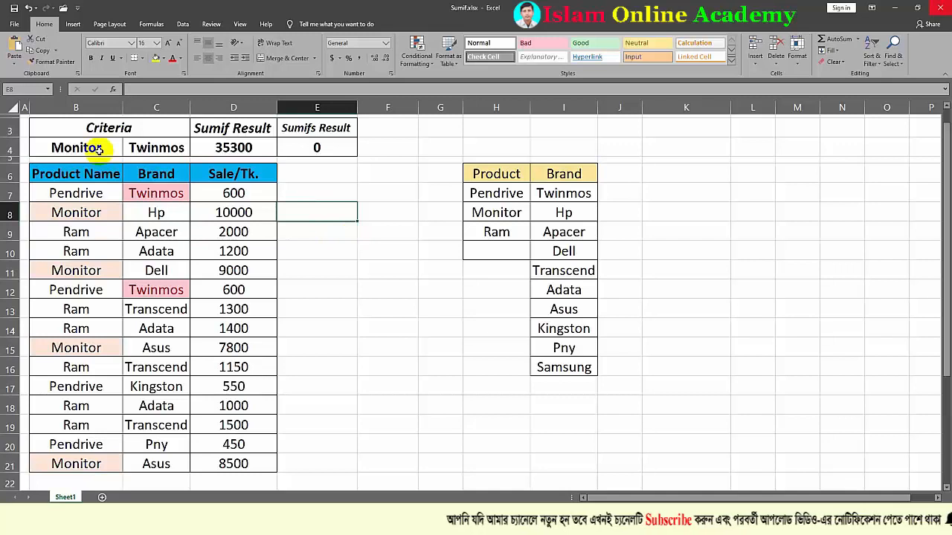
pyautogui.click(379, 217)
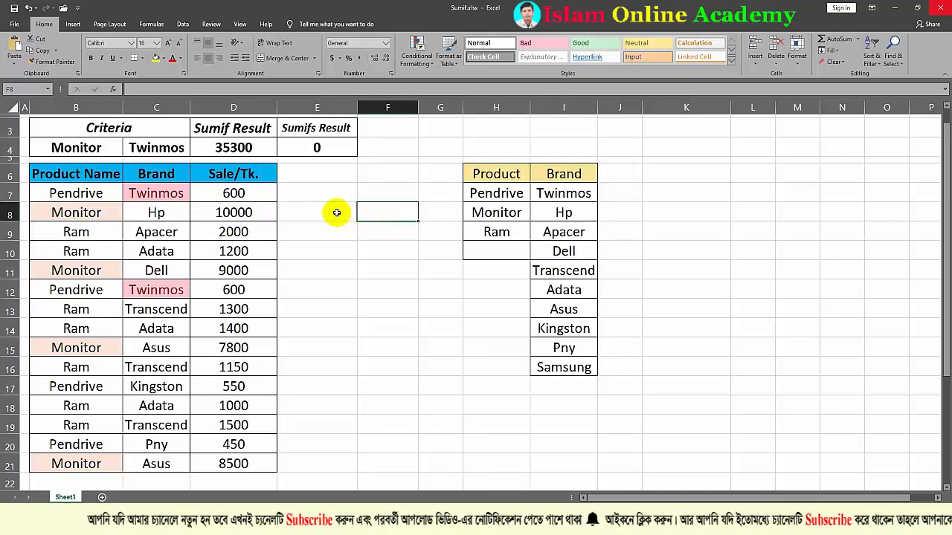
pyautogui.click(336, 213)
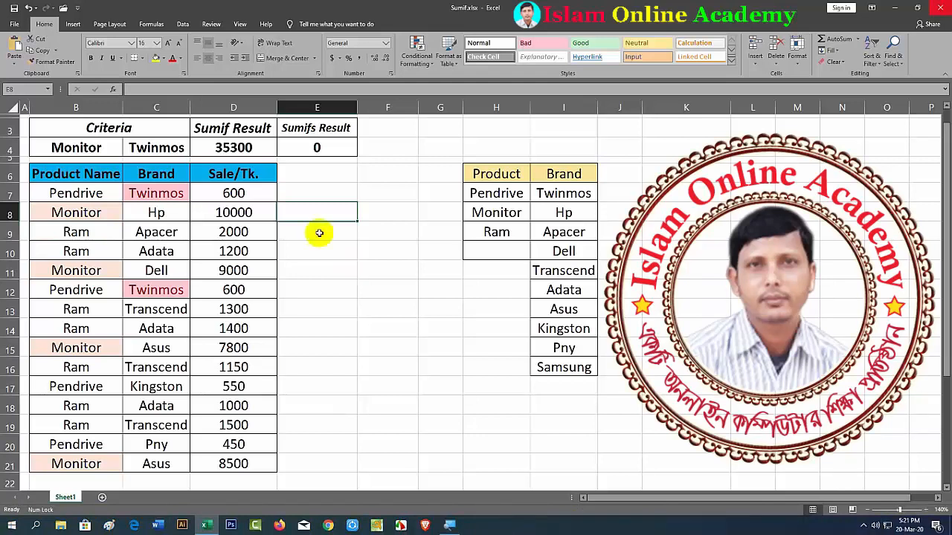
pyautogui.click(108, 150)
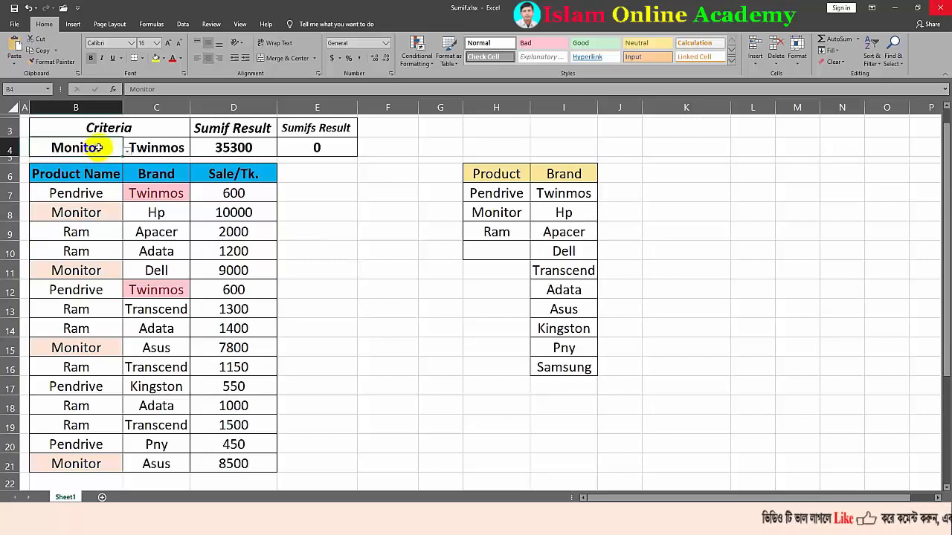
pyautogui.click(183, 25)
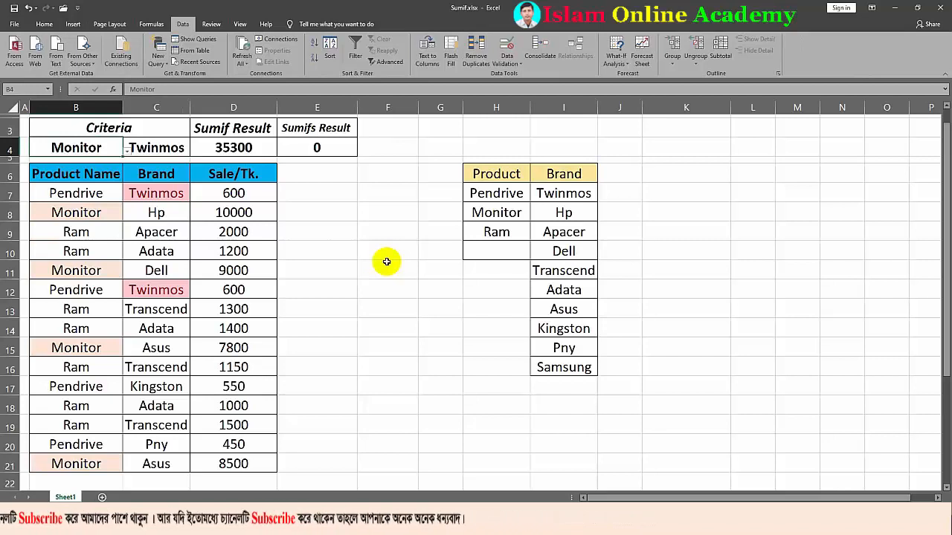
pyautogui.click(43, 24)
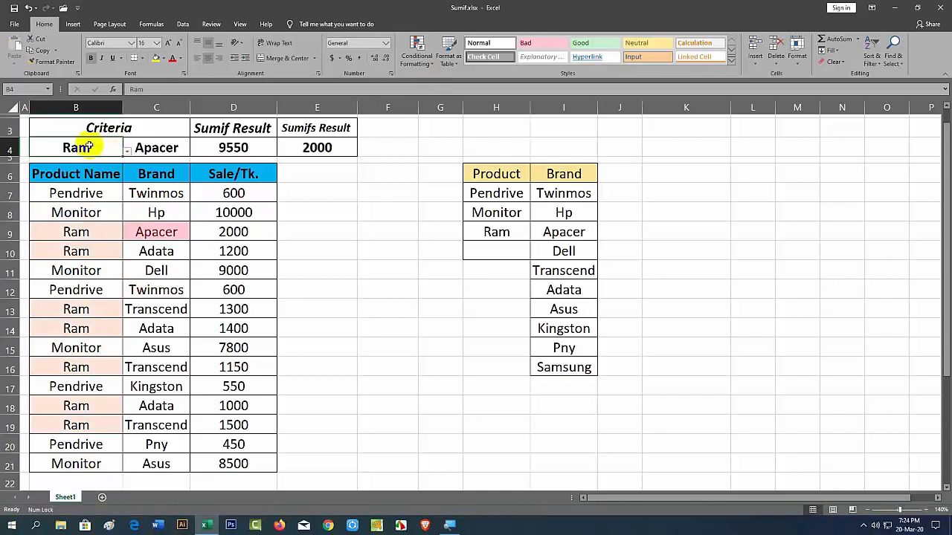
# Remove the data validation list from the product criterion cell B4 and clear its content.
pyautogui.click(183, 24)
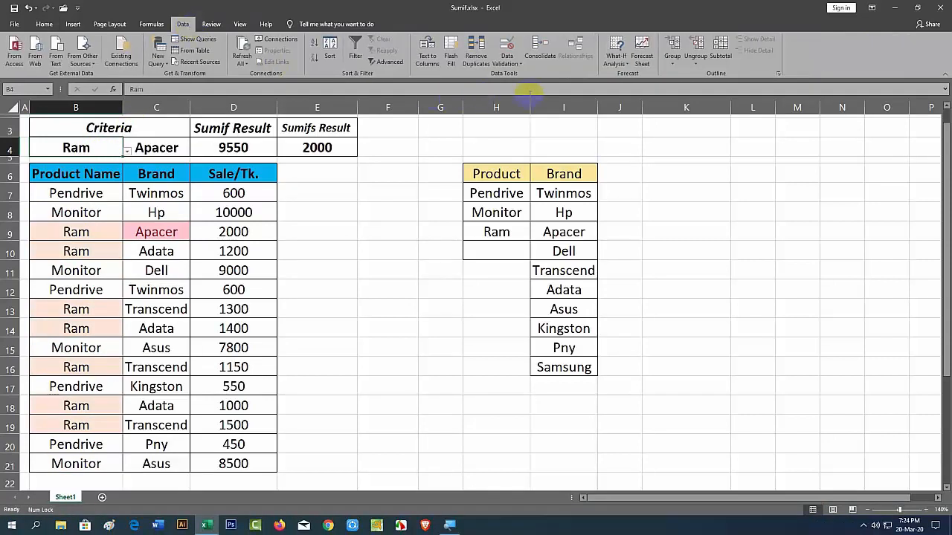
pyautogui.click(520, 64)
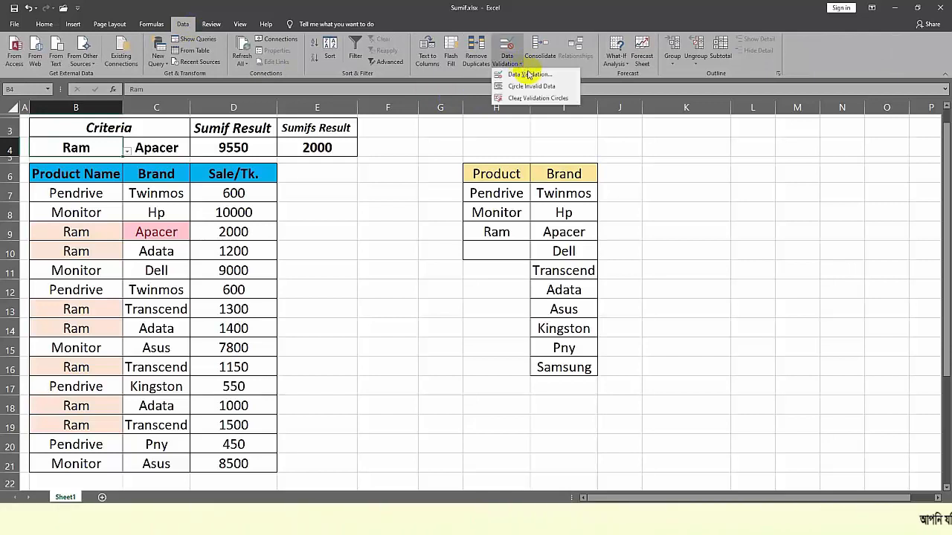
pyautogui.click(527, 75)
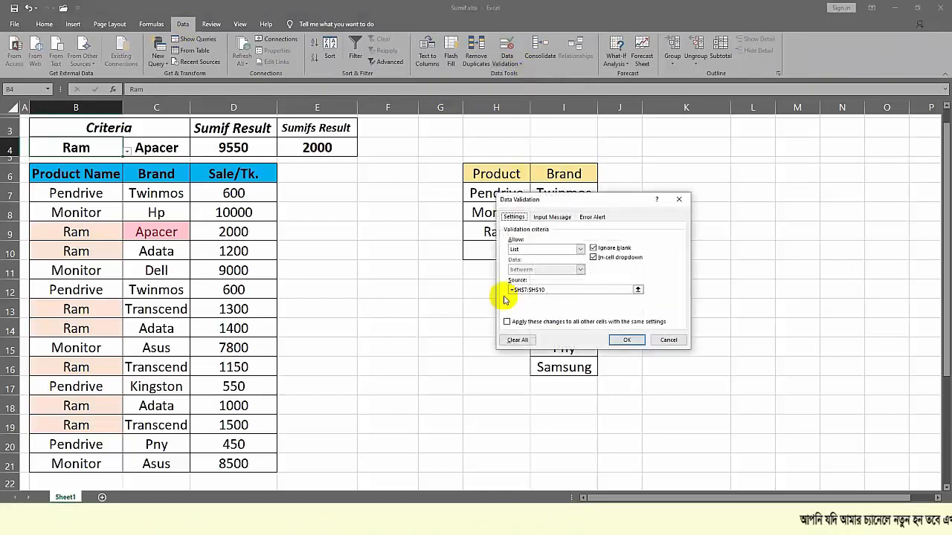
pyautogui.click(517, 341)
pyautogui.click(627, 339)
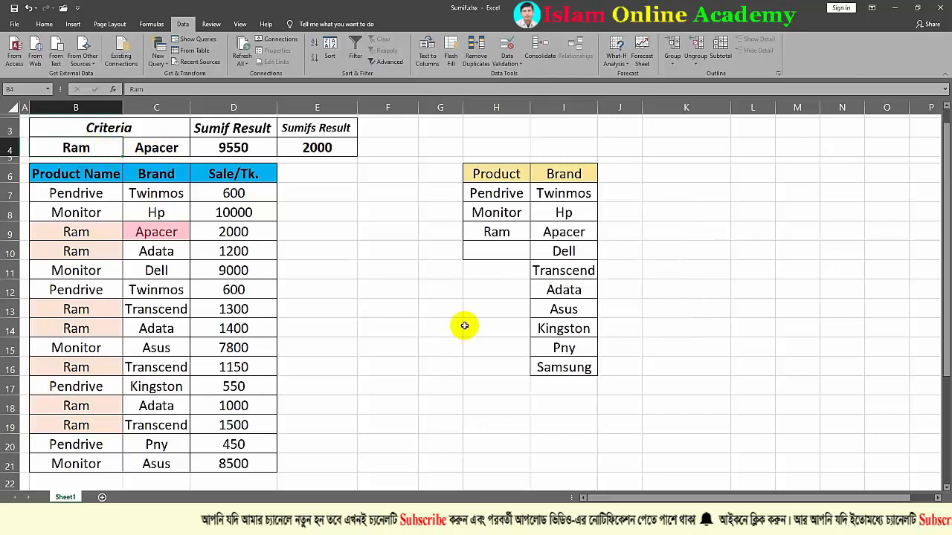
pyautogui.press('Delete')
pyautogui.click(388, 289)
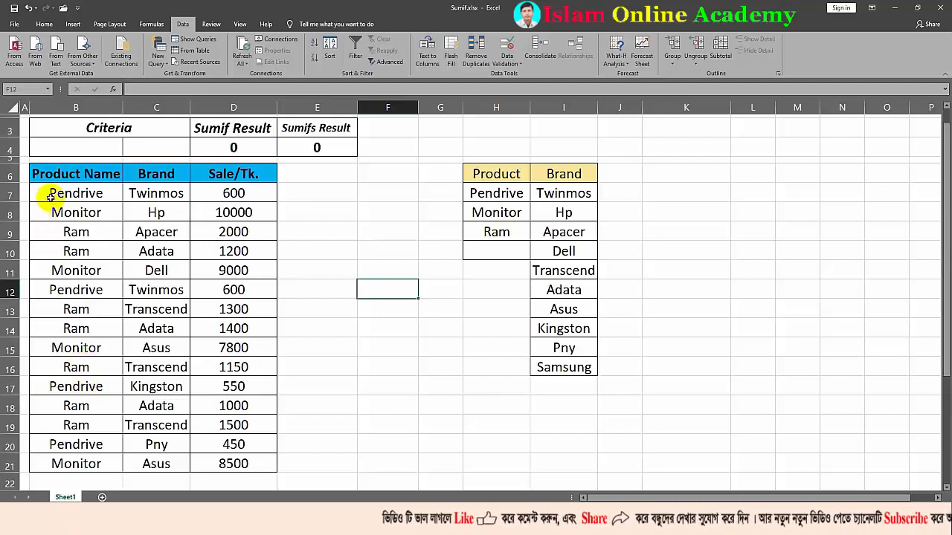
# Delete columns H and I, which hold the separate Product and Brand lists.
pyautogui.moveTo(51, 196); pyautogui.dragTo(69, 424)
pyautogui.click(75, 463)
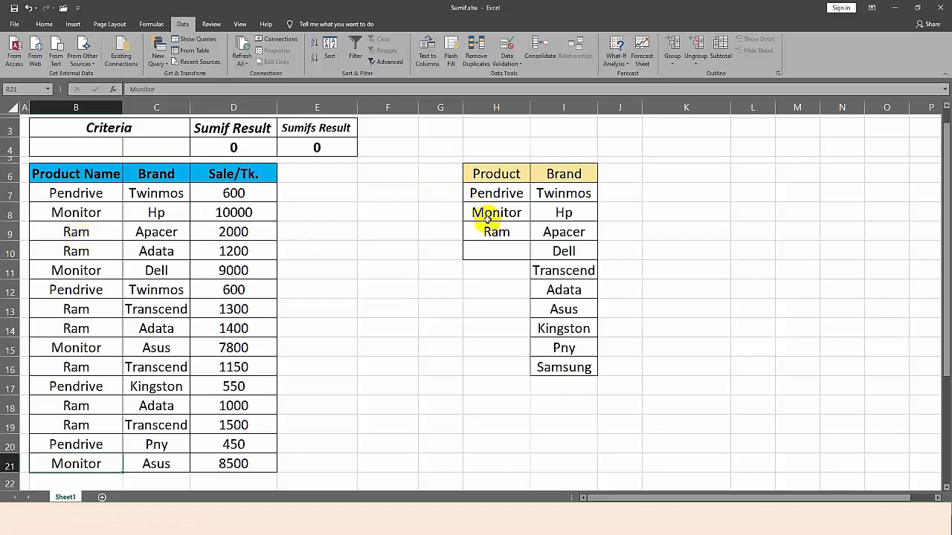
pyautogui.click(493, 292)
pyautogui.moveTo(504, 109); pyautogui.dragTo(550, 108)
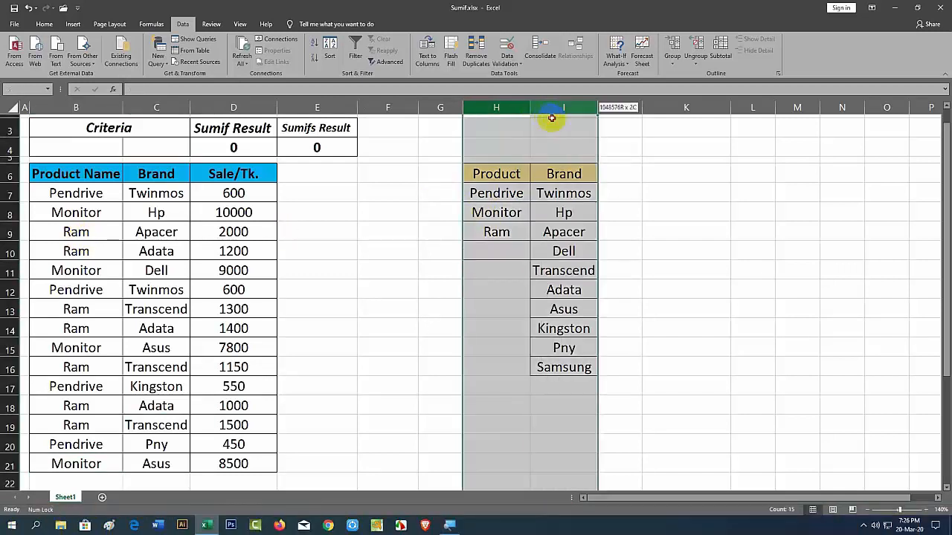
pyautogui.rightClick(506, 113)
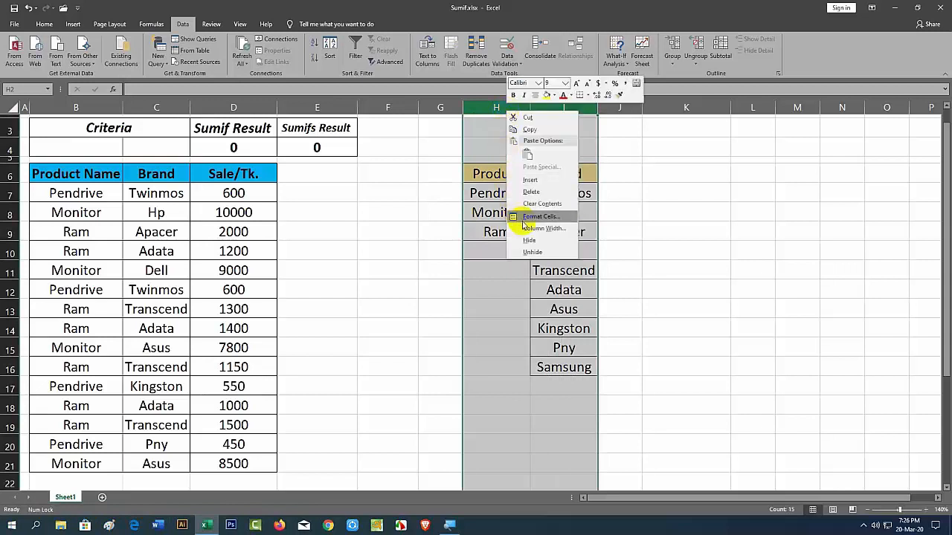
pyautogui.click(530, 189)
pyautogui.click(409, 274)
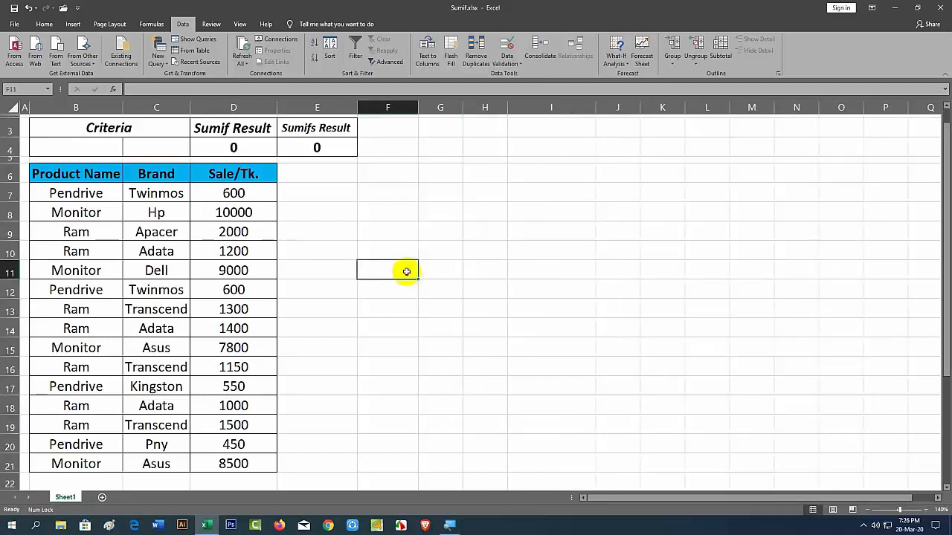
# Set up an Advanced Filter that copies to another location, with the Product Name column B6:B21 as the list range.
pyautogui.click(87, 193)
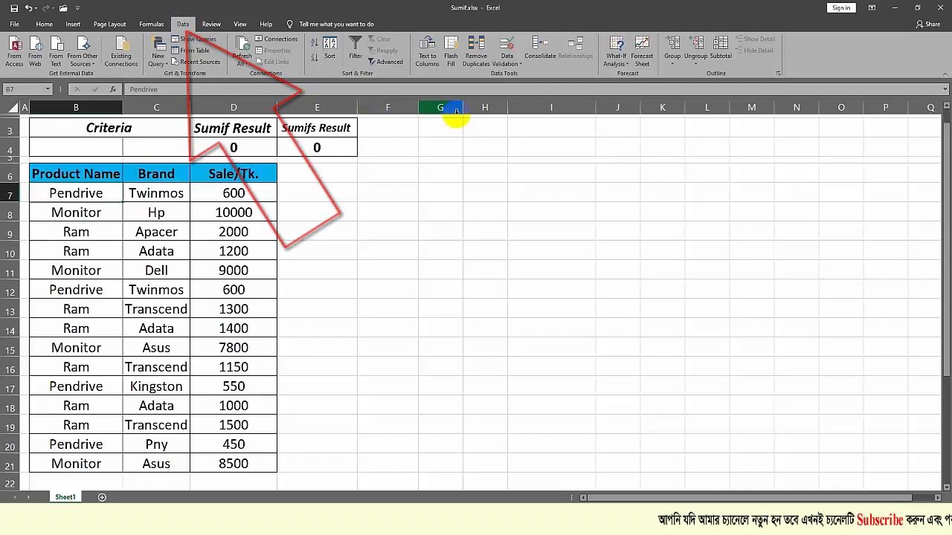
pyautogui.click(389, 61)
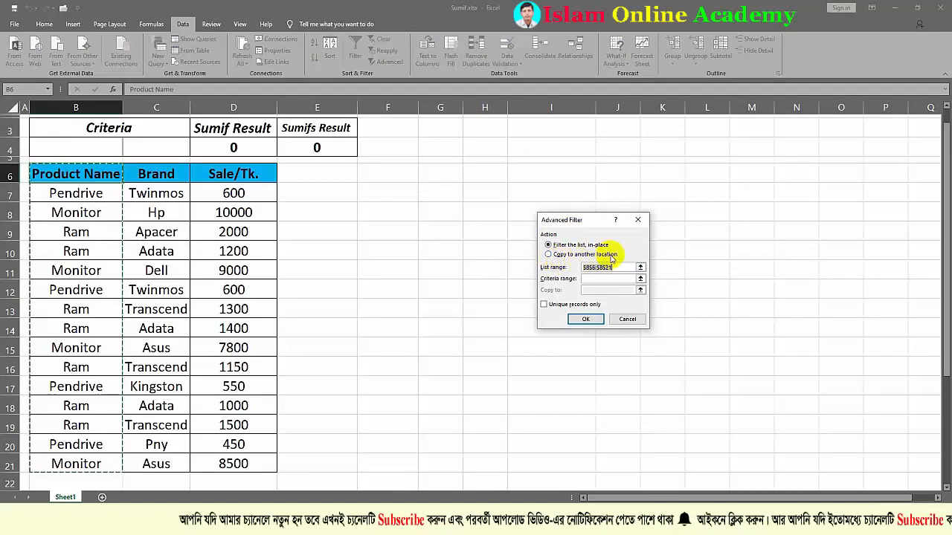
pyautogui.click(548, 255)
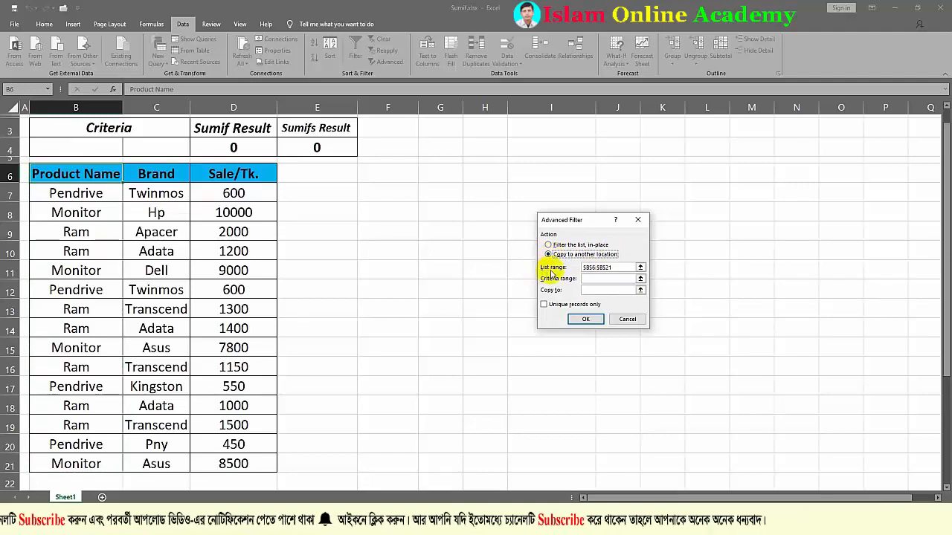
pyautogui.click(617, 269)
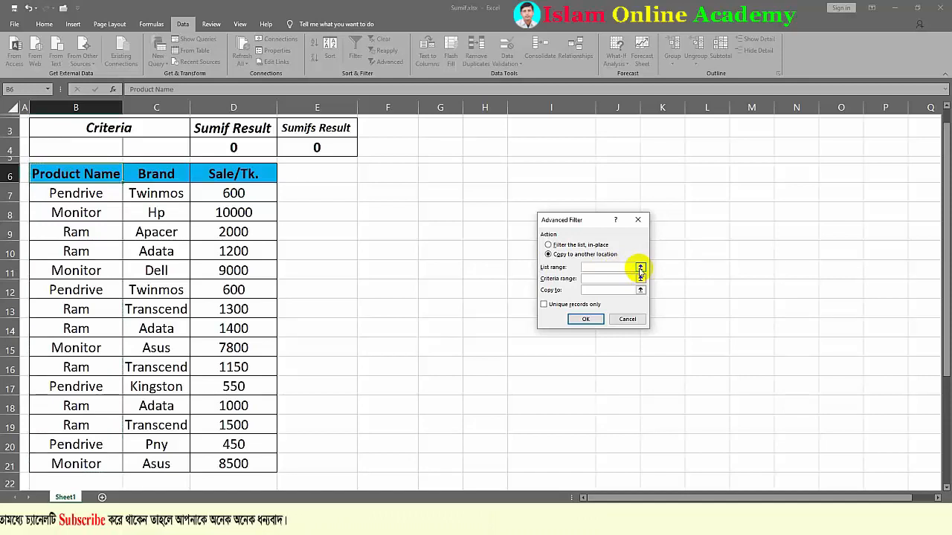
pyautogui.click(640, 268)
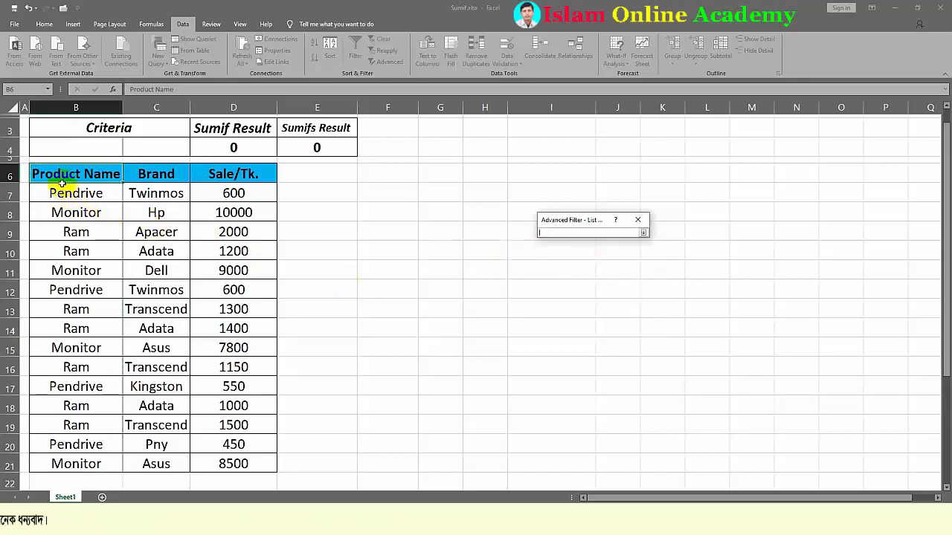
pyautogui.moveTo(61, 174); pyautogui.dragTo(75, 455)
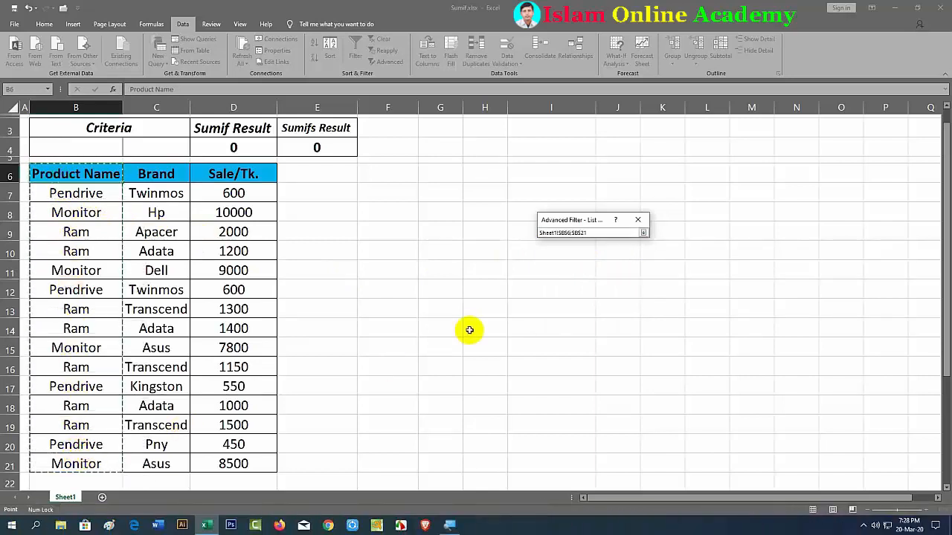
pyautogui.click(644, 232)
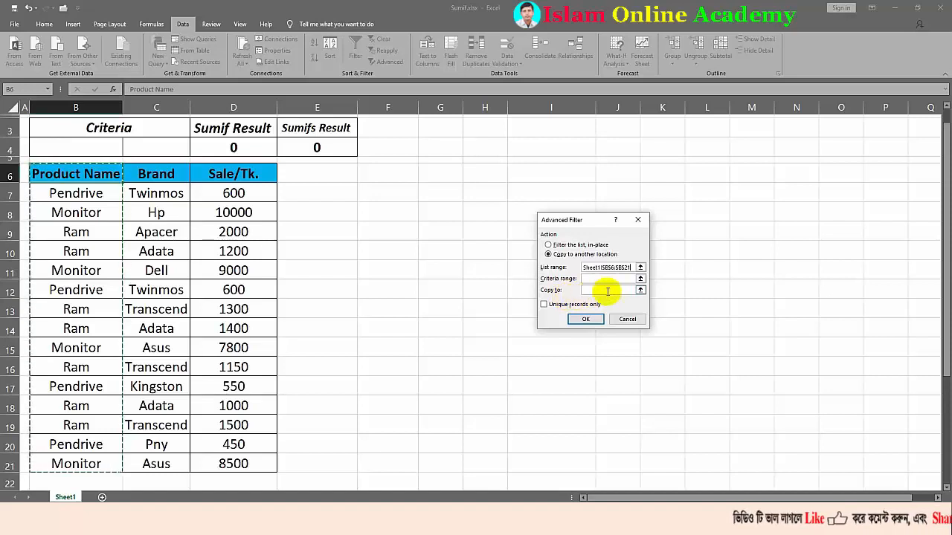
# Extract unique records only from the product names to G6 and widen column G to fit them.
pyautogui.click(606, 290)
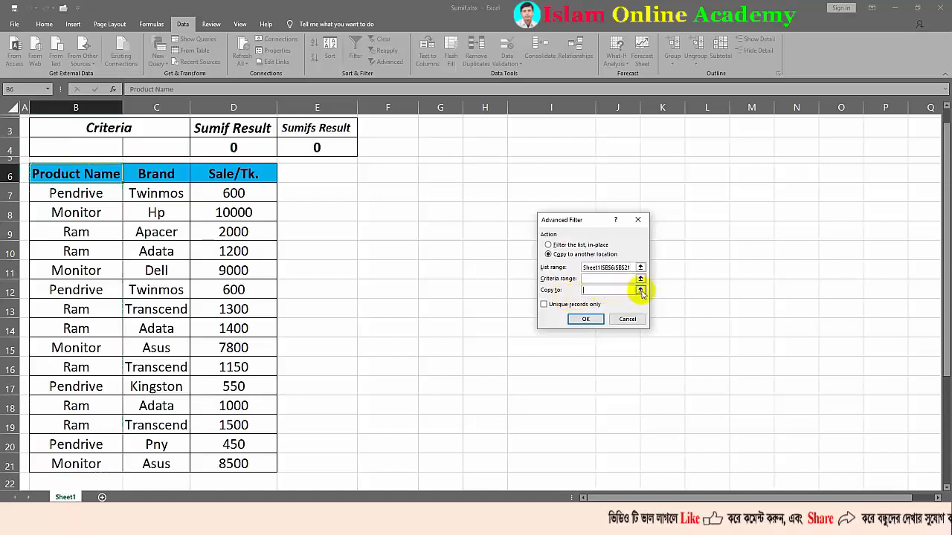
pyautogui.click(640, 290)
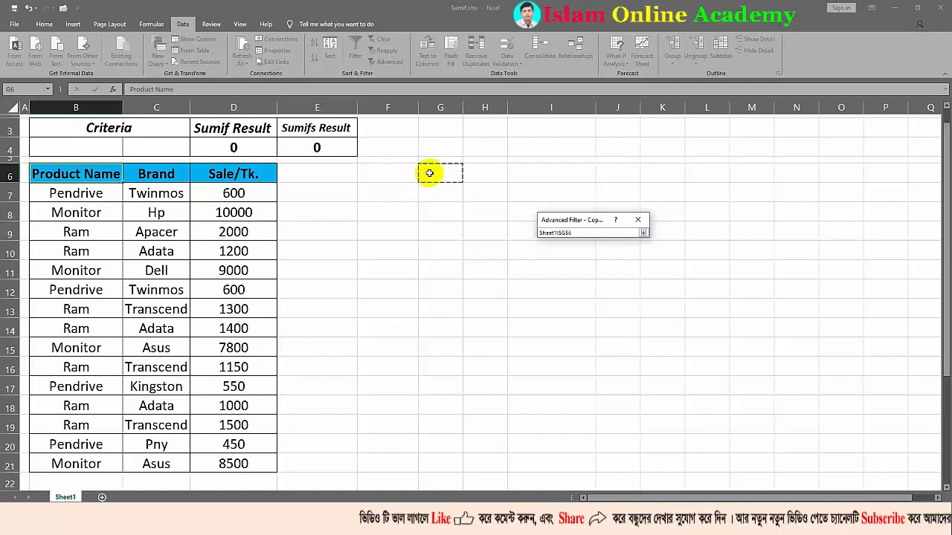
pyautogui.click(643, 232)
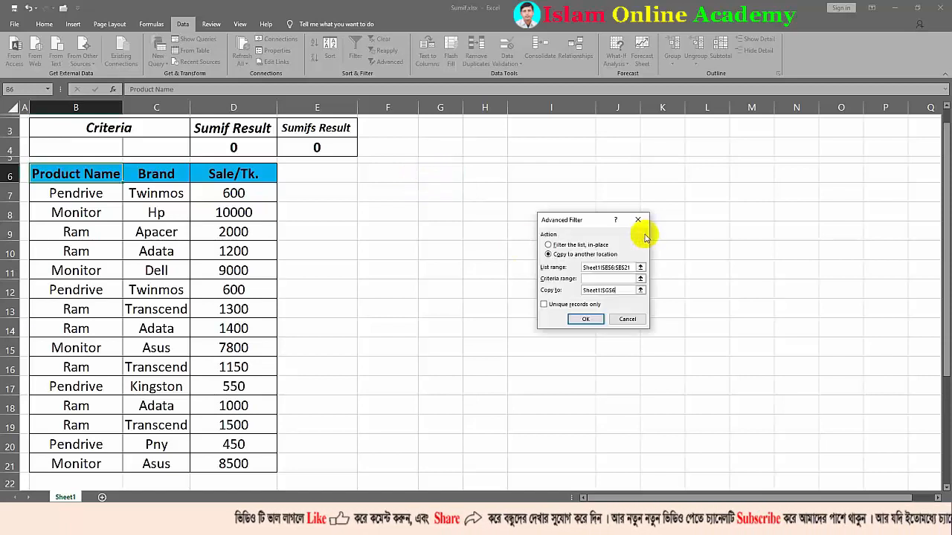
pyautogui.click(545, 305)
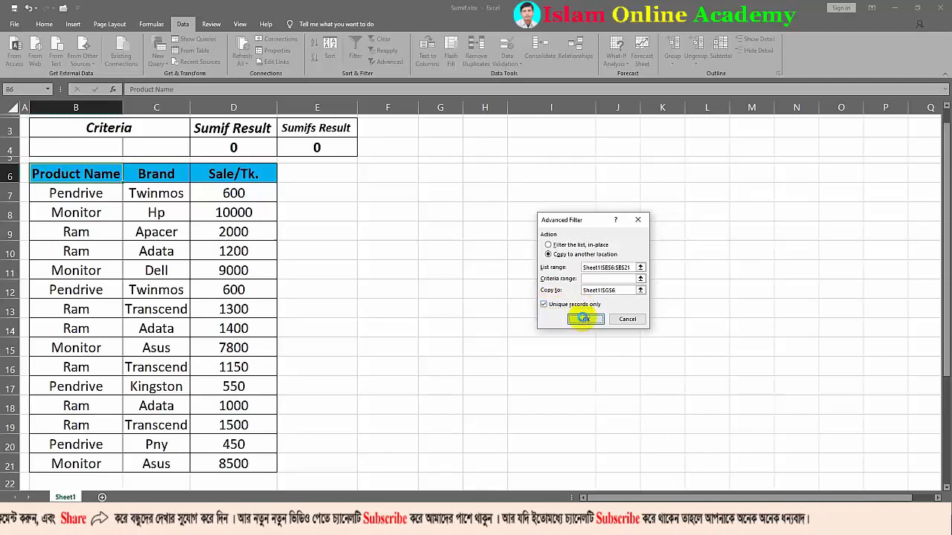
pyautogui.click(584, 320)
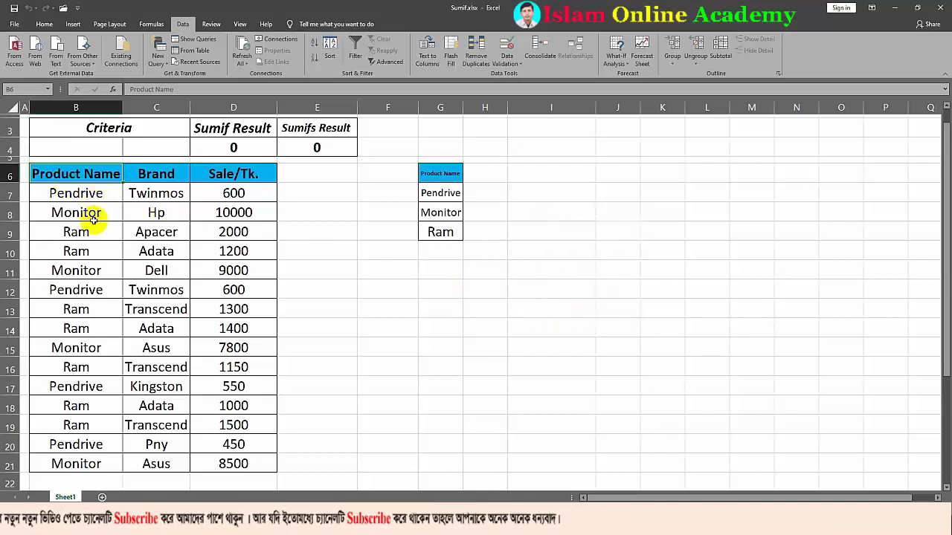
pyautogui.click(482, 205)
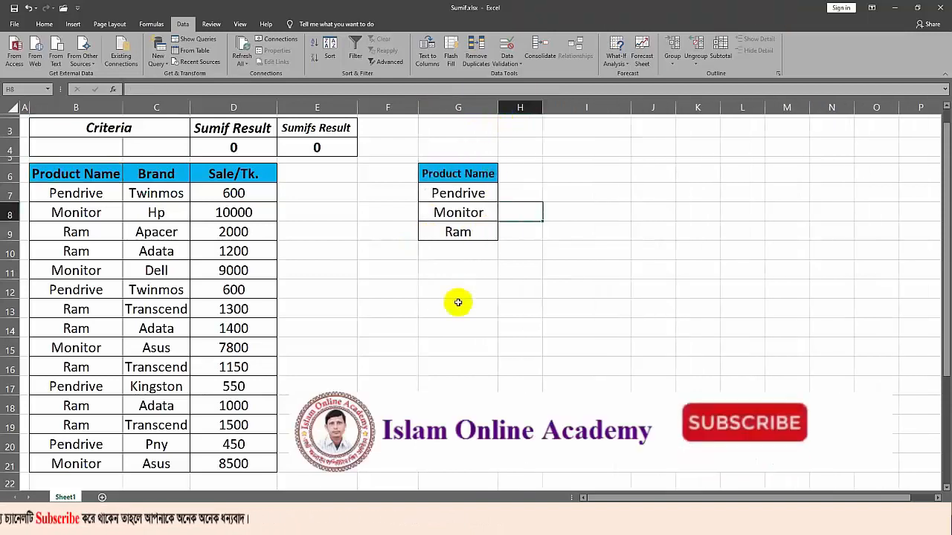
pyautogui.click(452, 304)
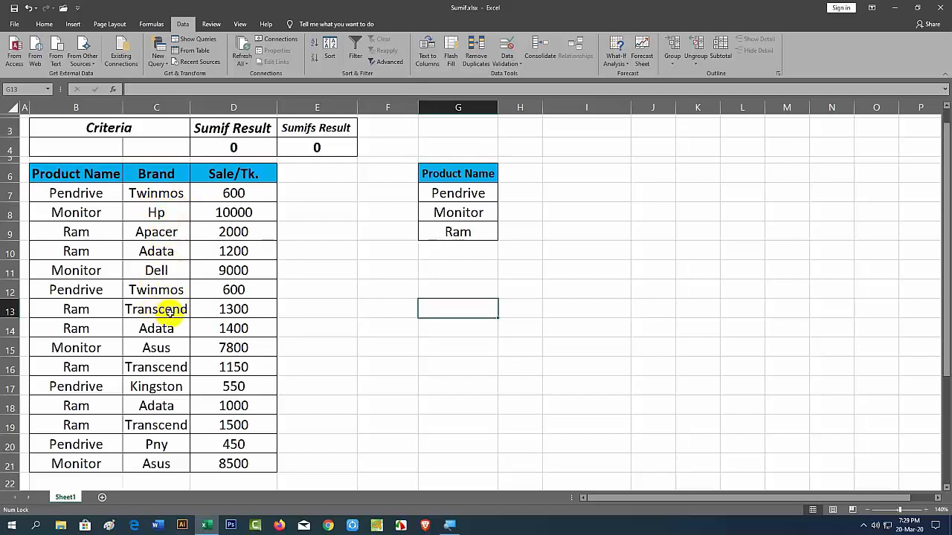
# Set up a second Advanced Filter that copies to another location, with the Brand column C6:C21 as the list range.
pyautogui.click(156, 178)
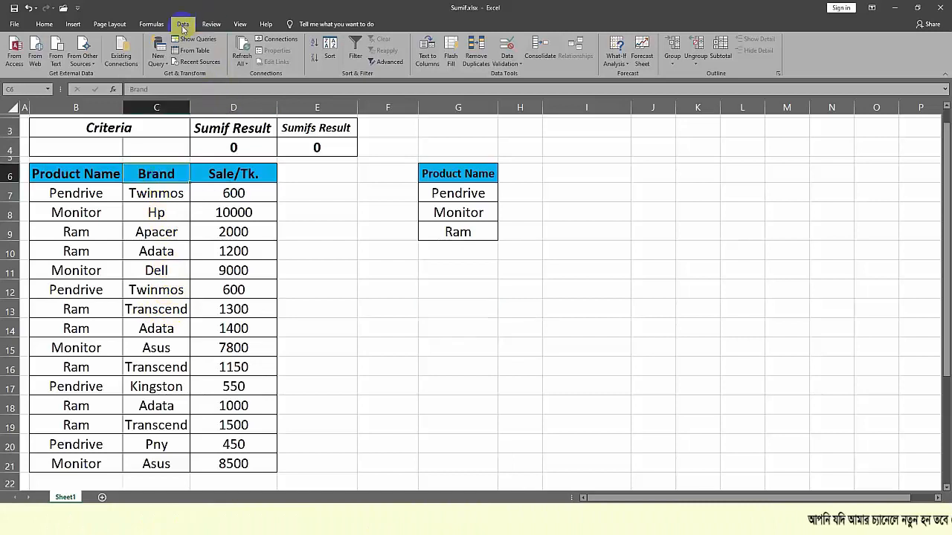
pyautogui.click(389, 66)
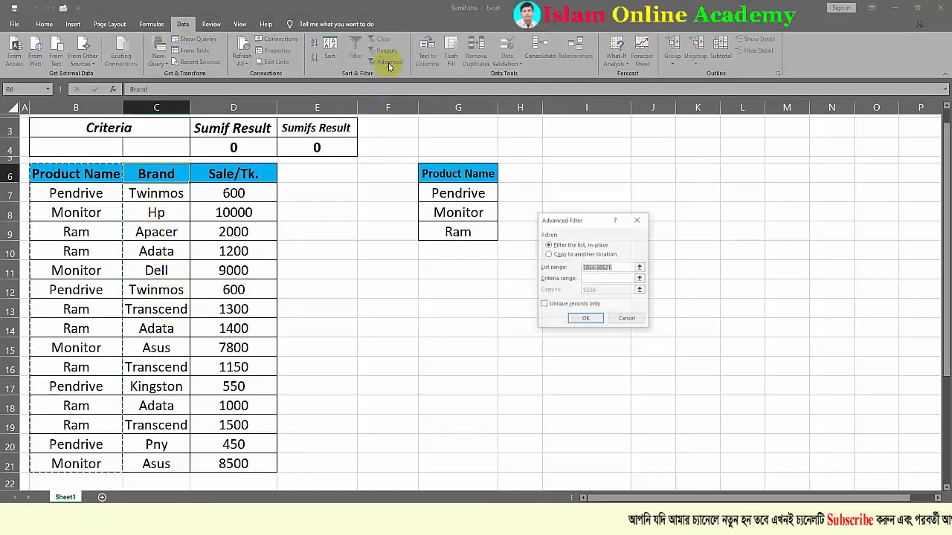
pyautogui.click(550, 255)
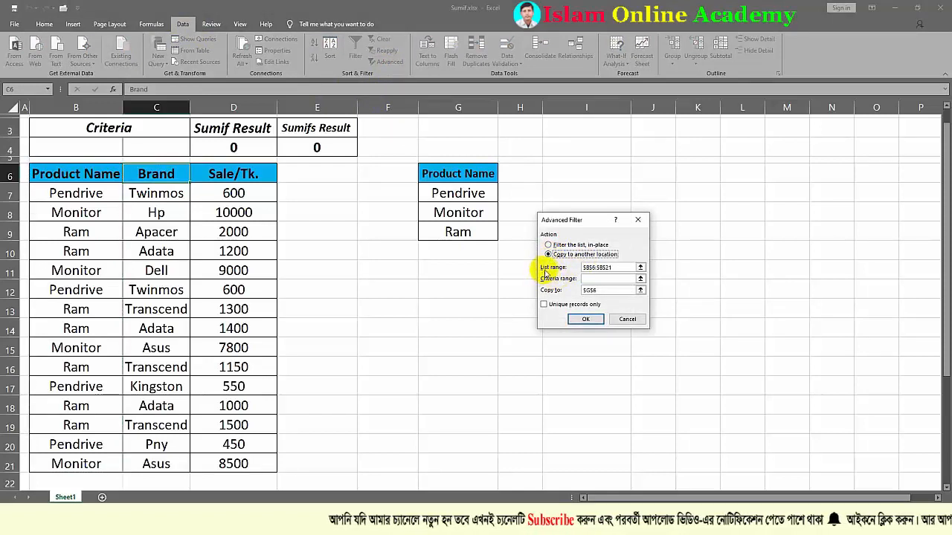
pyautogui.click(640, 268)
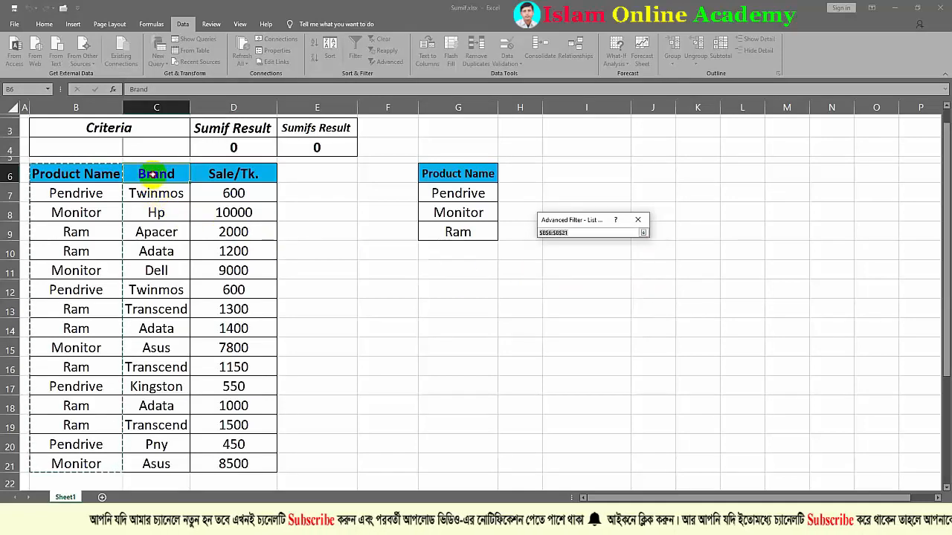
pyautogui.moveTo(155, 171); pyautogui.dragTo(151, 462)
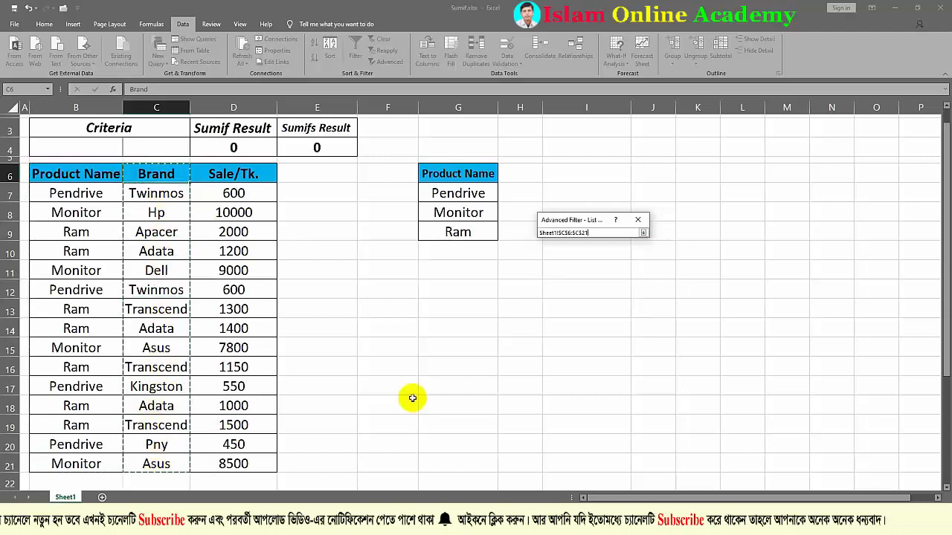
pyautogui.click(644, 233)
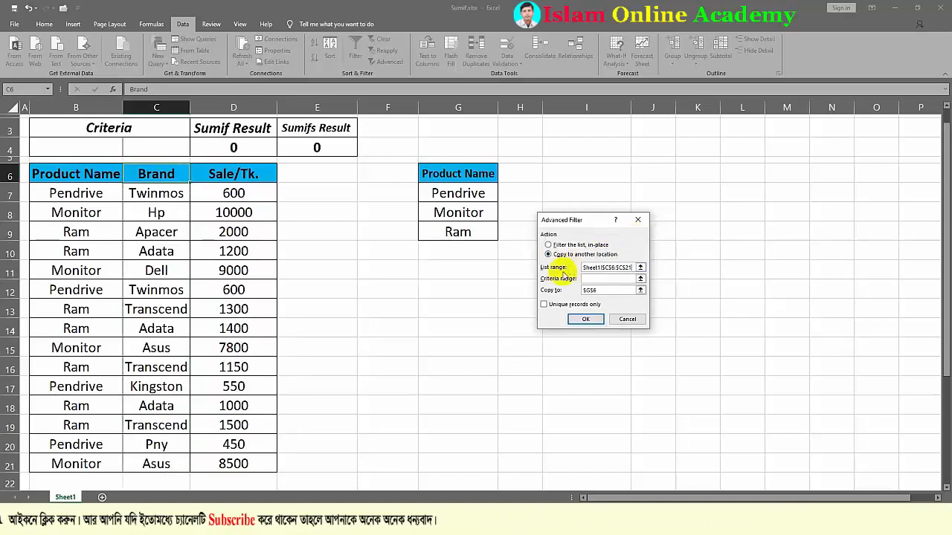
# Extract unique records only from the brands to H6 and widen column H to fit them.
pyautogui.click(640, 292)
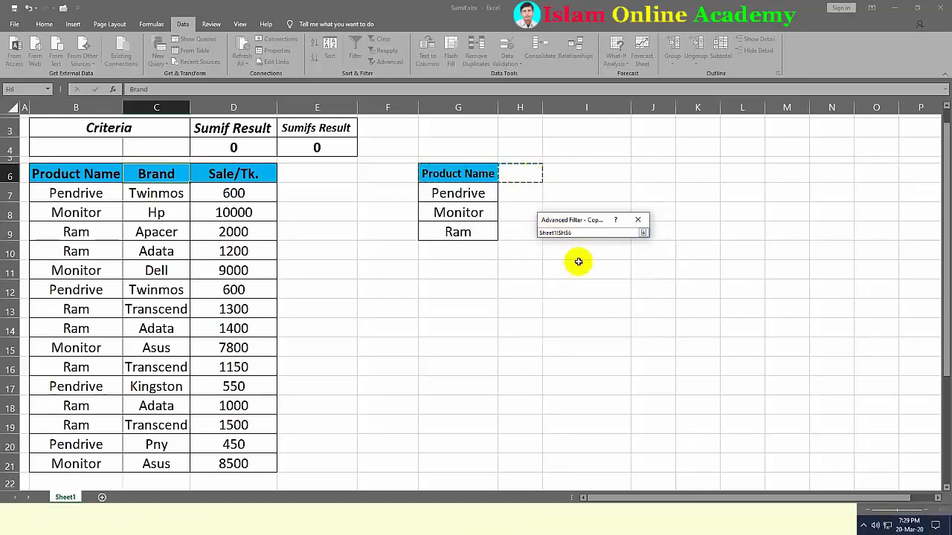
pyautogui.click(643, 232)
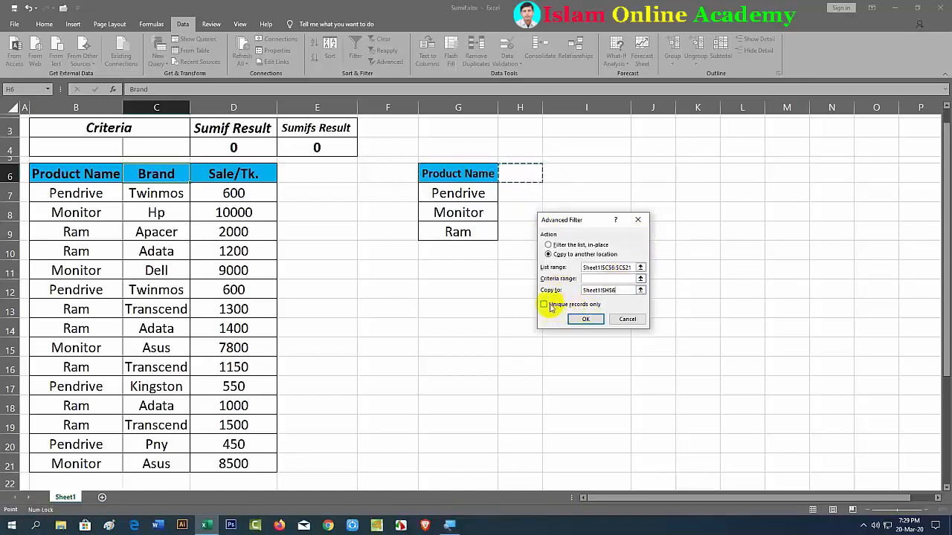
pyautogui.click(584, 321)
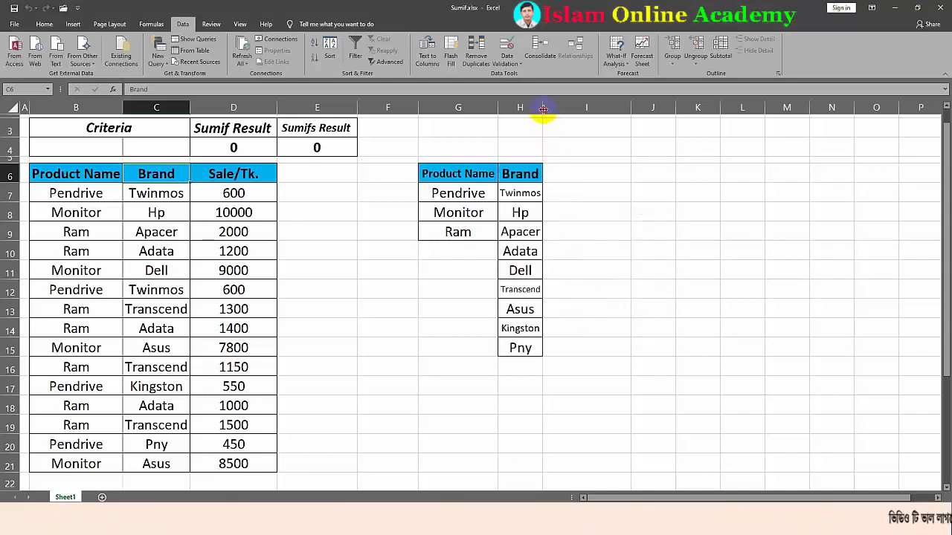
pyautogui.moveTo(542, 109); pyautogui.dragTo(595, 119)
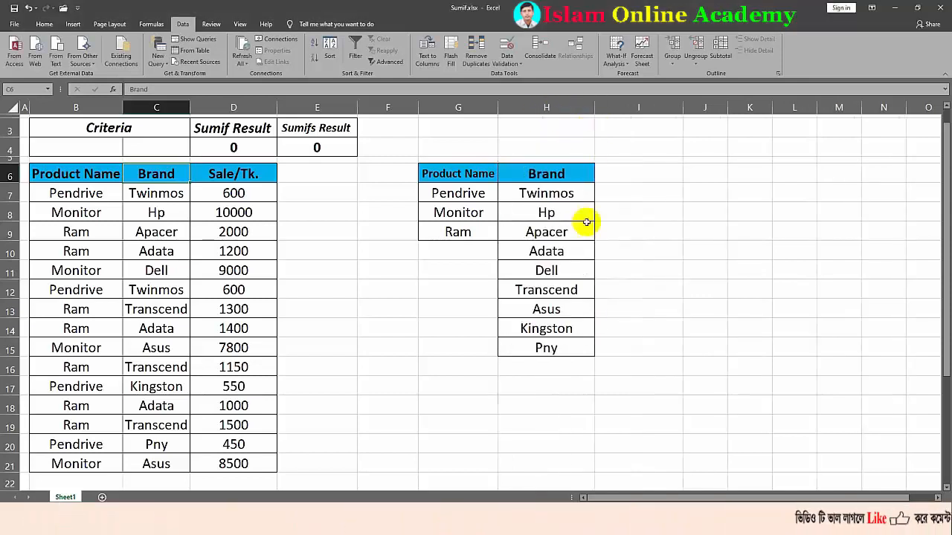
pyautogui.click(565, 392)
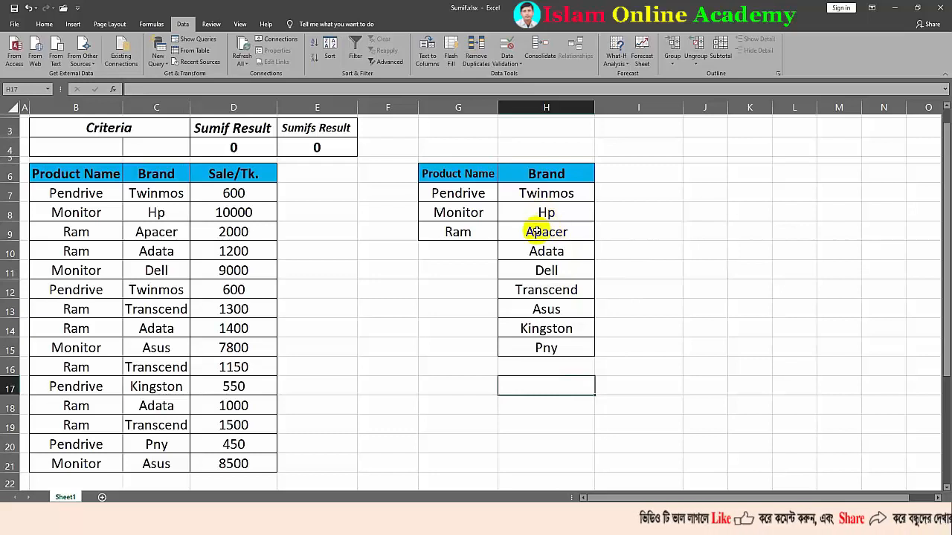
pyautogui.click(631, 253)
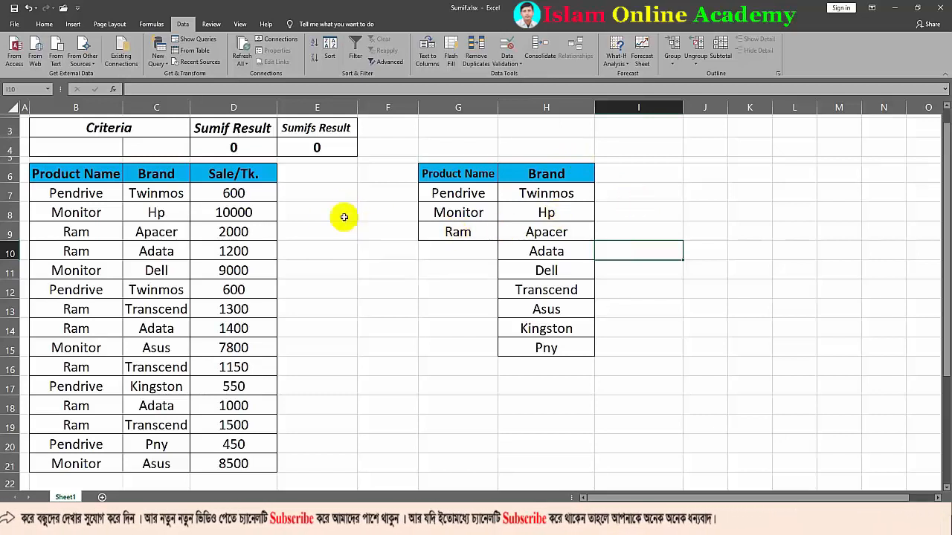
# Start a data validation rule for criteria cell B4 that allows values from a List.
pyautogui.click(103, 148)
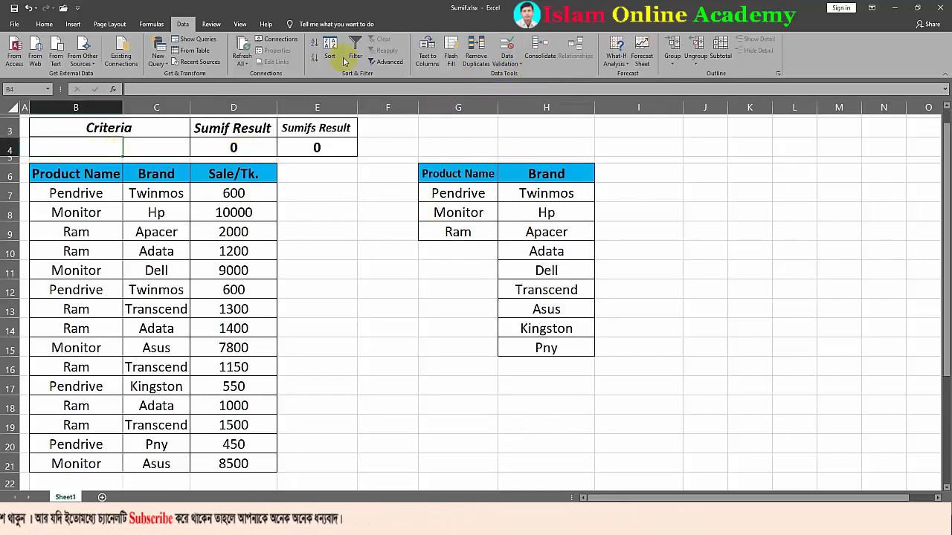
pyautogui.click(187, 21)
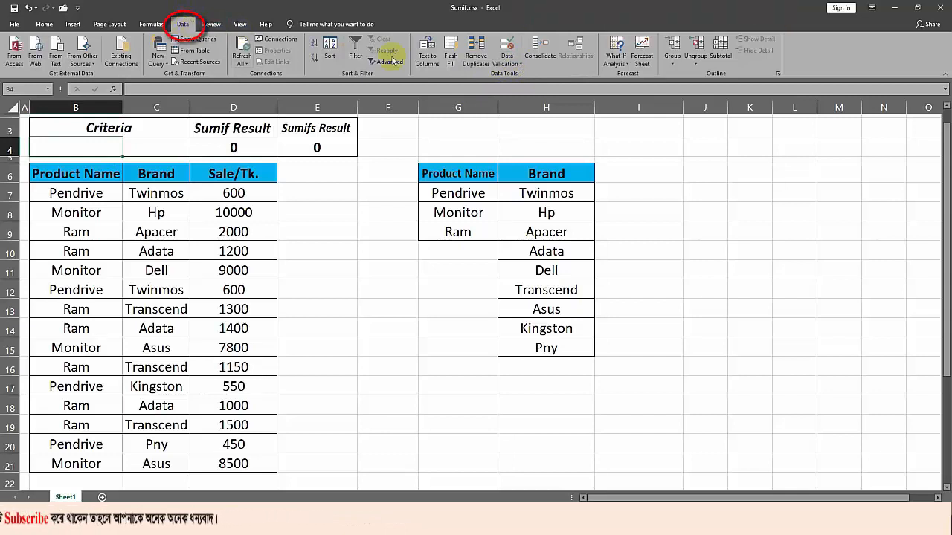
pyautogui.click(520, 65)
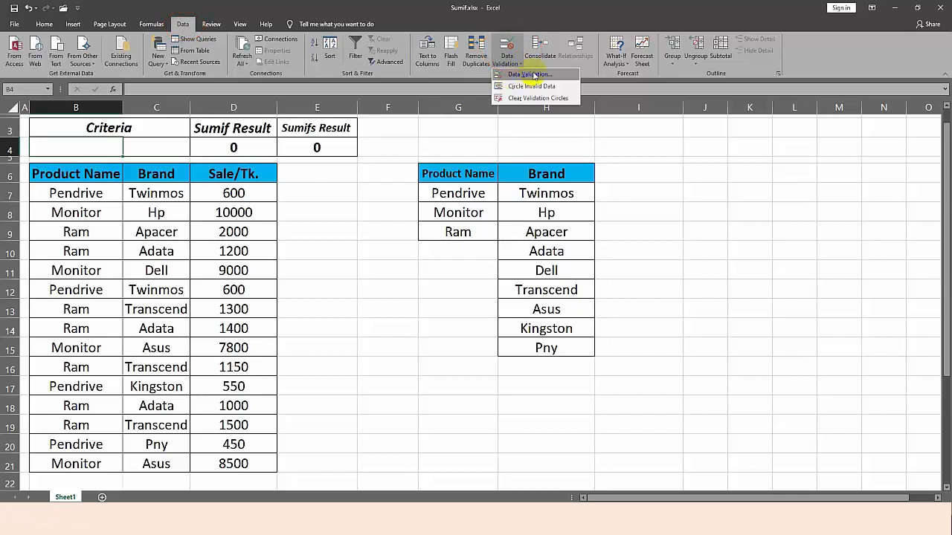
pyautogui.click(529, 73)
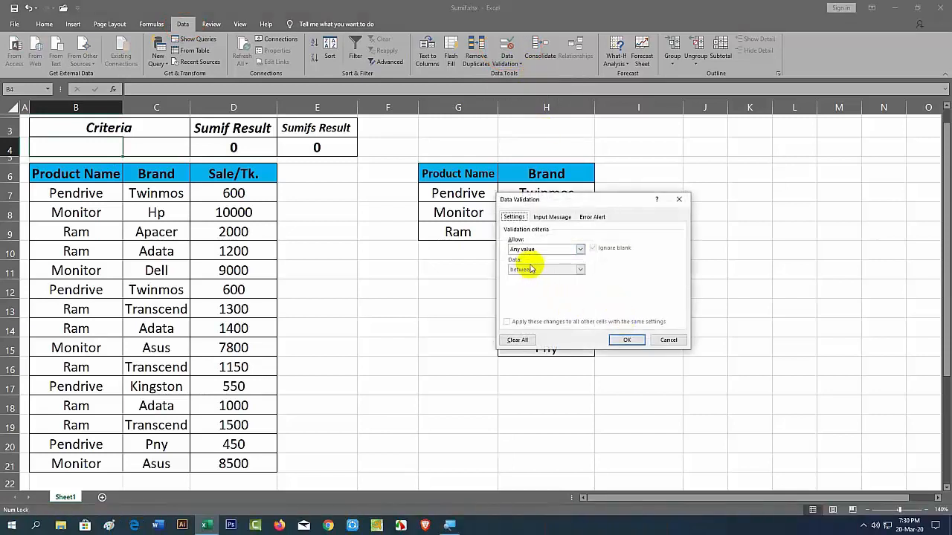
pyautogui.click(537, 216)
pyautogui.click(516, 217)
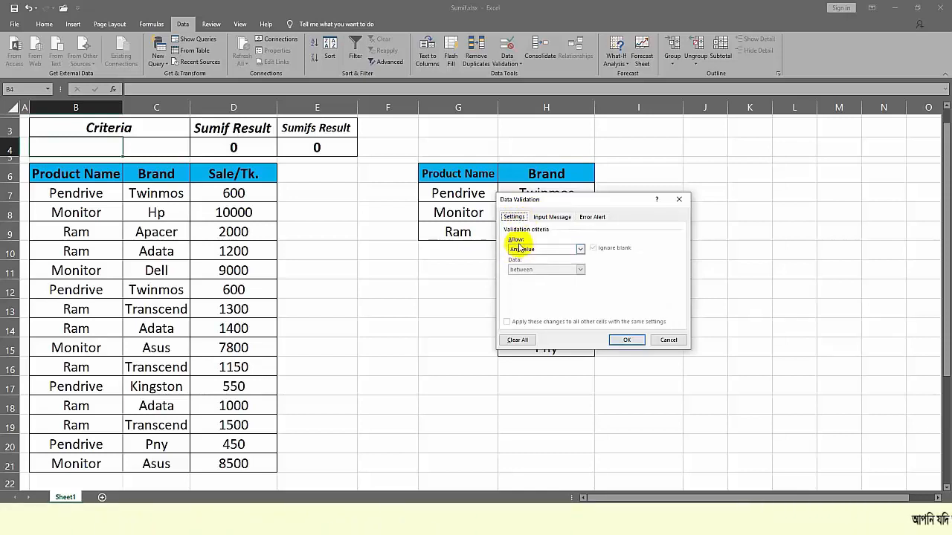
pyautogui.click(580, 251)
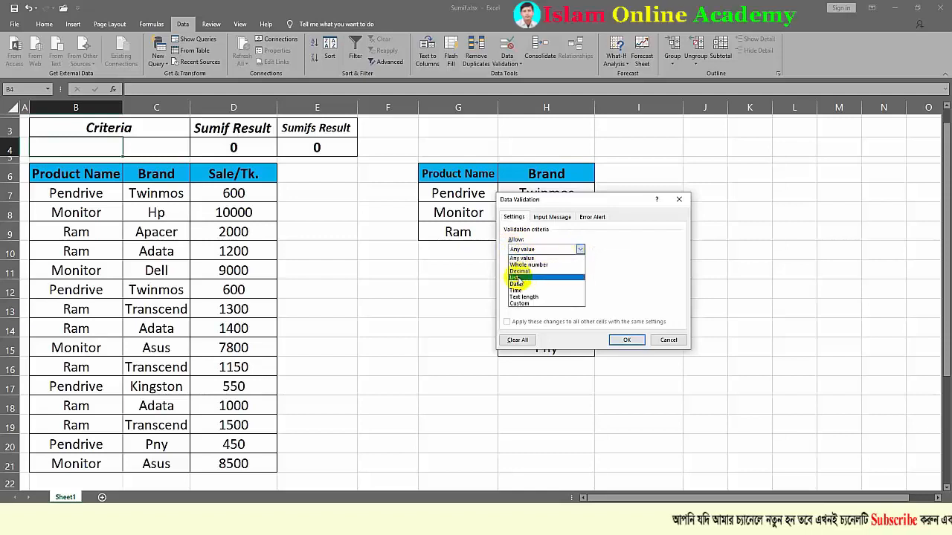
pyautogui.click(517, 278)
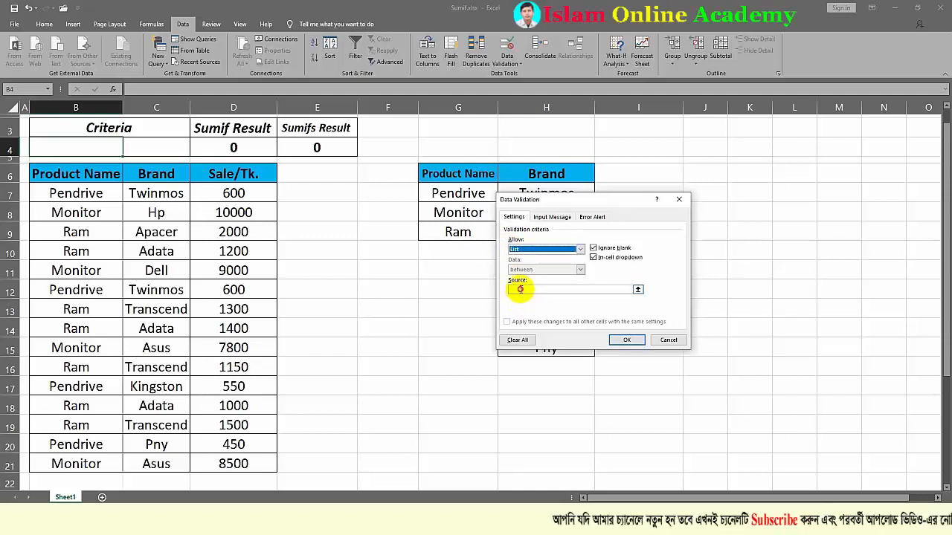
# Use the unique product names in G7:G9 as the list source for B4 and choose Monitor from its drop-down.
pyautogui.click(519, 289)
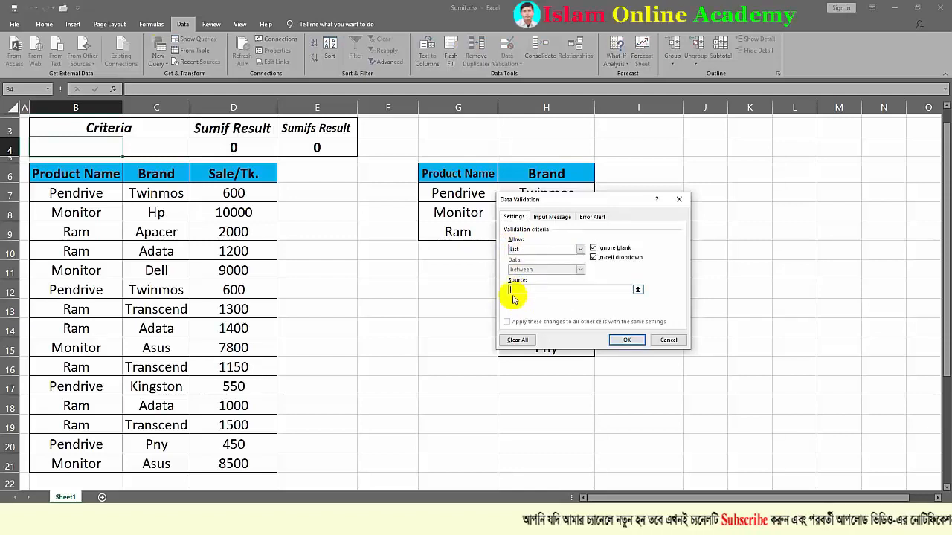
pyautogui.click(638, 290)
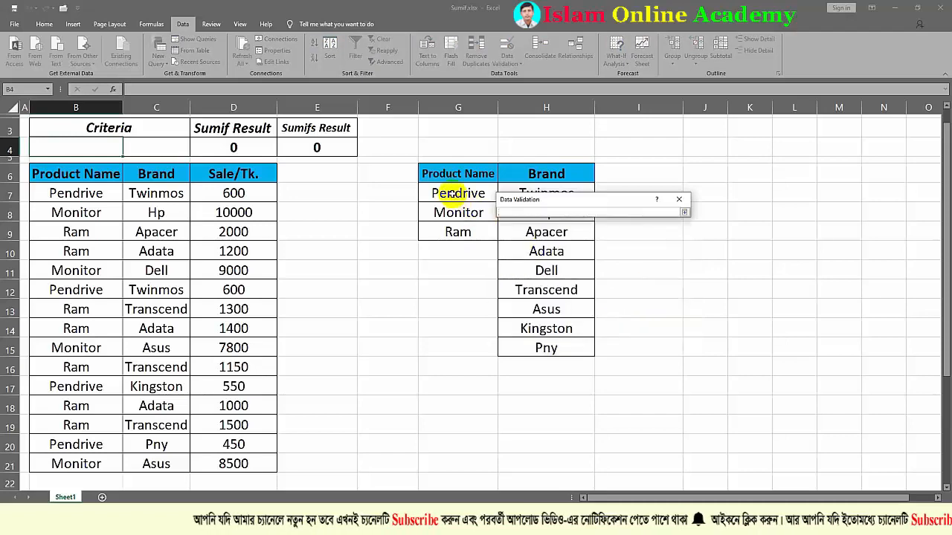
pyautogui.moveTo(451, 194); pyautogui.dragTo(456, 230)
pyautogui.click(684, 212)
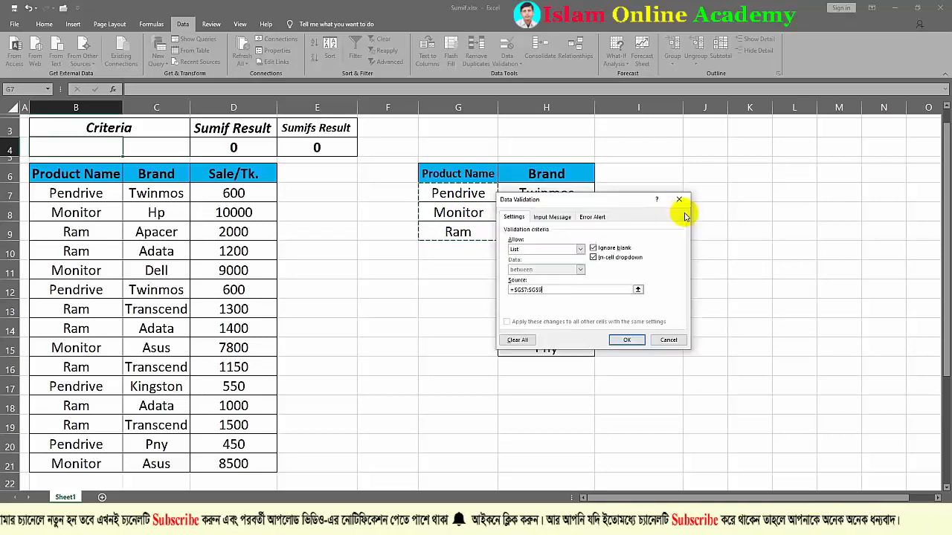
pyautogui.click(627, 339)
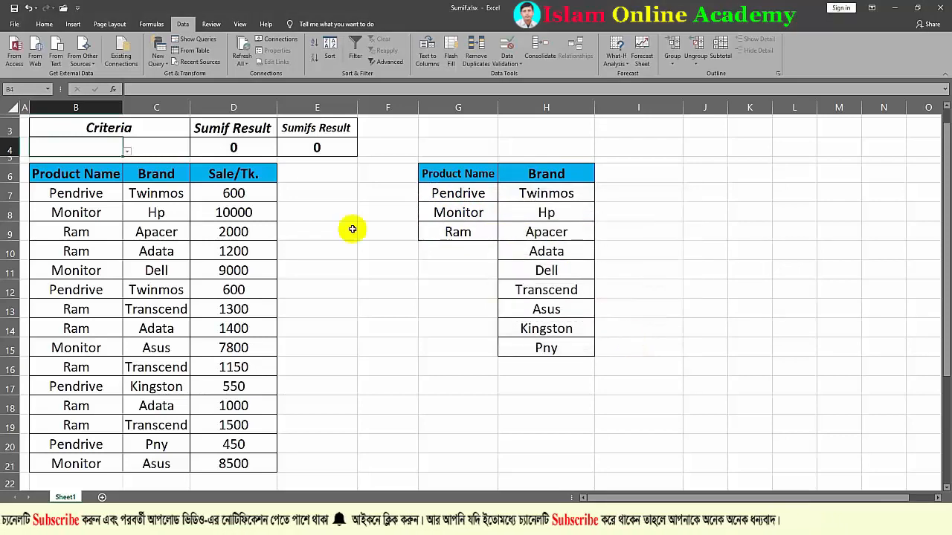
pyautogui.click(127, 151)
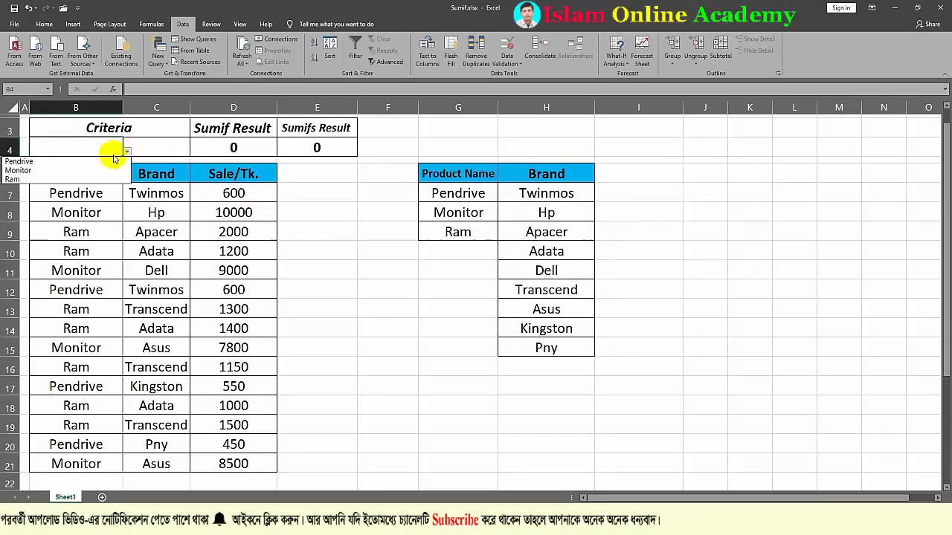
pyautogui.click(31, 170)
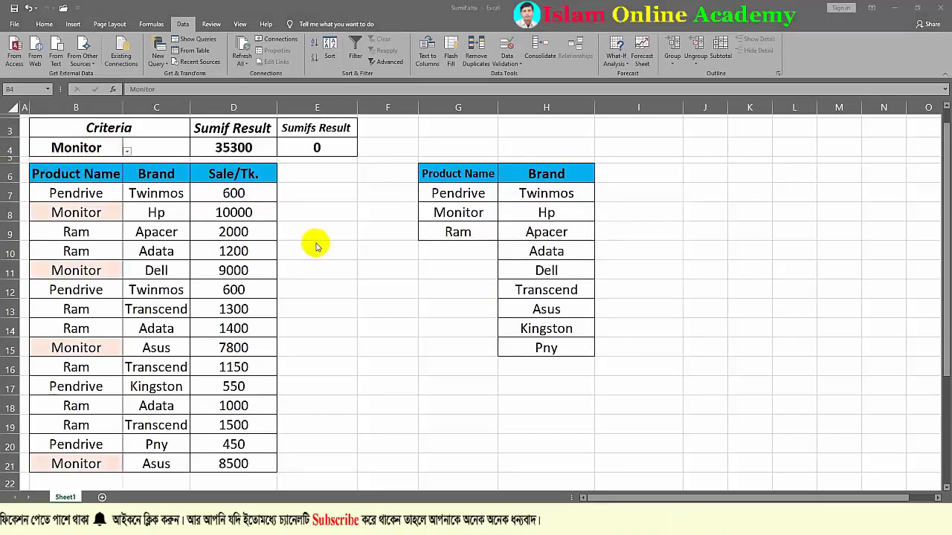
# Start a data validation rule for criteria cell C4 that allows values from a List.
pyautogui.click(163, 147)
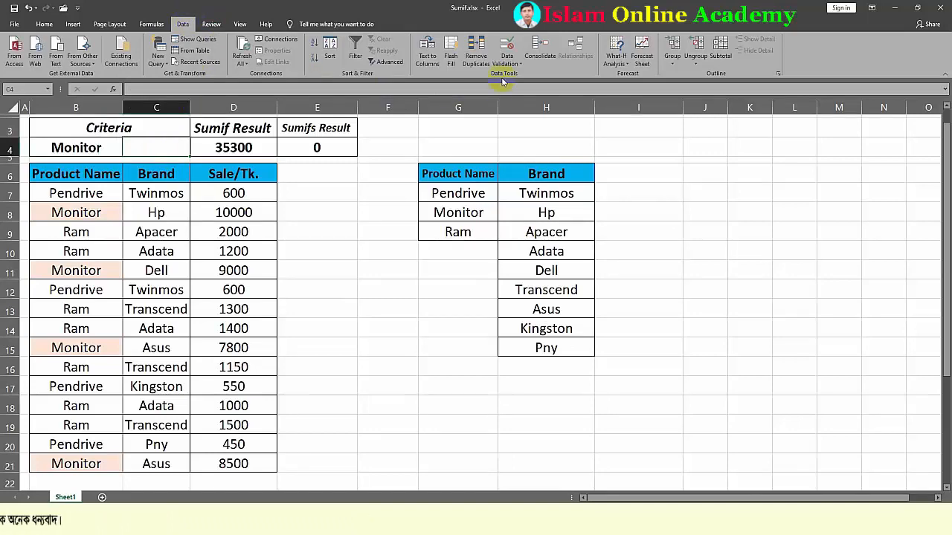
pyautogui.click(522, 67)
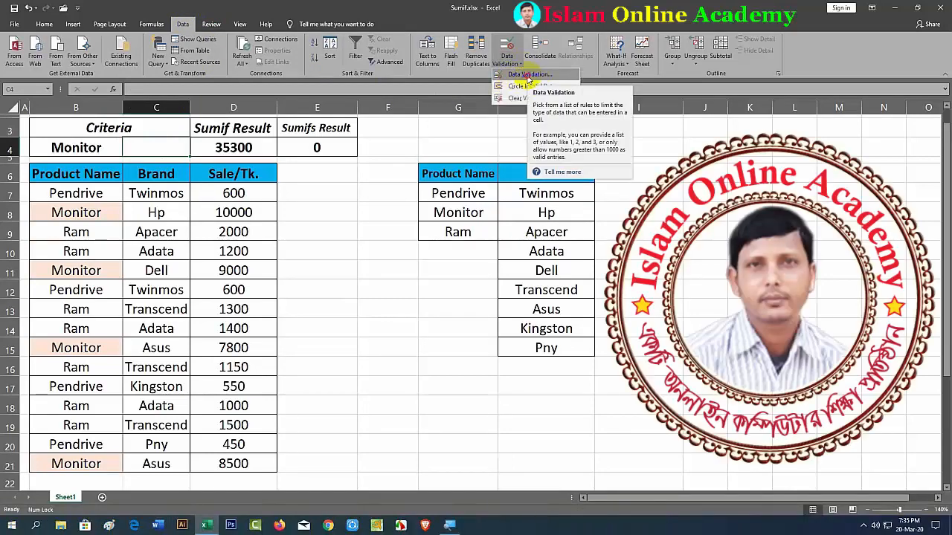
pyautogui.click(529, 75)
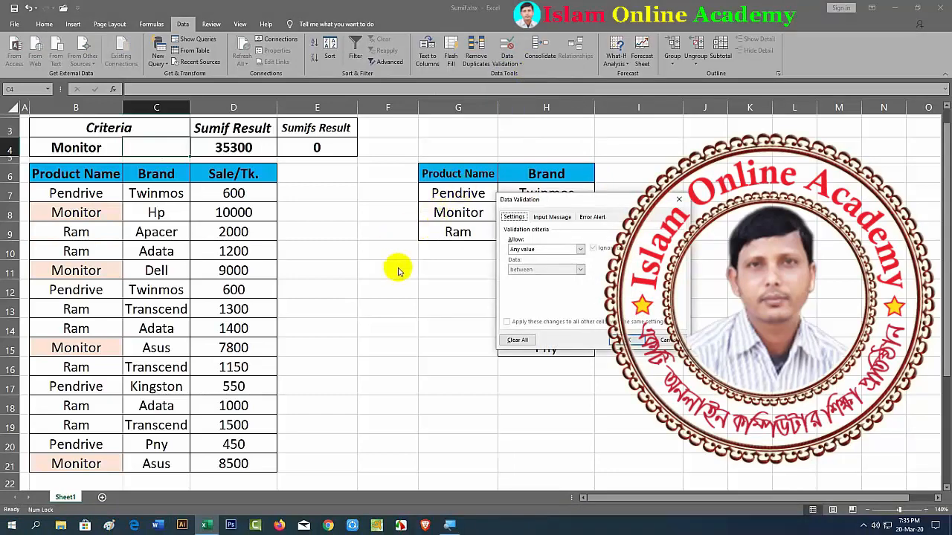
pyautogui.click(580, 250)
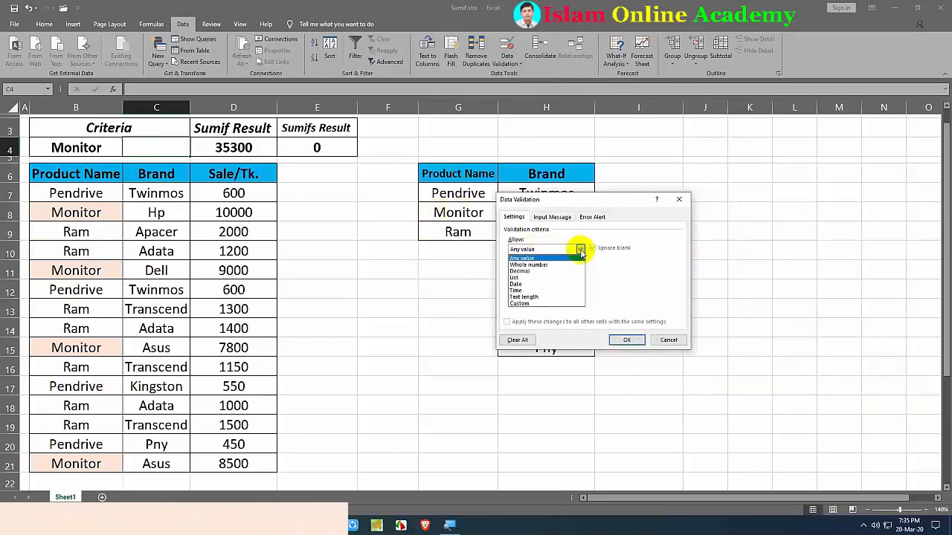
pyautogui.click(528, 279)
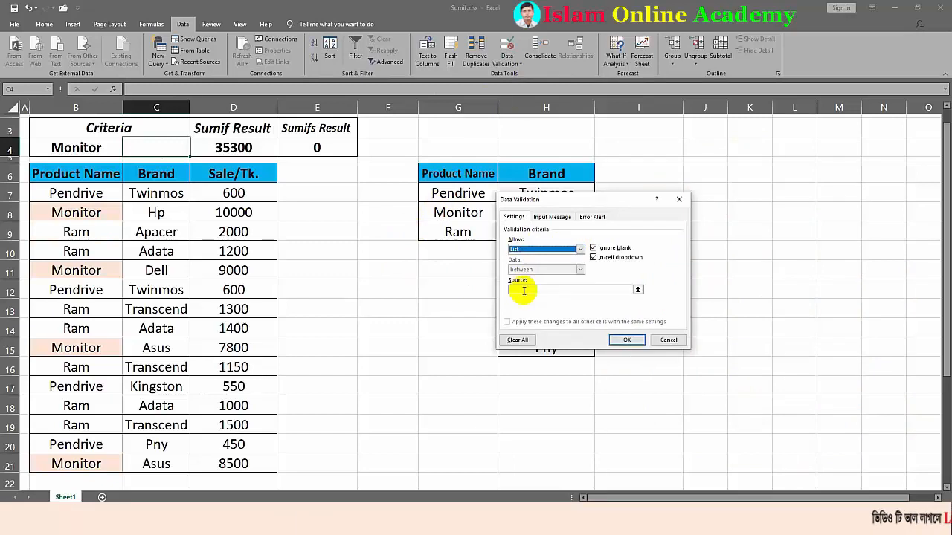
# Use the unique brand names in H7:H15 as the list source for C4 and apply the rule.
pyautogui.click(524, 290)
pyautogui.click(637, 290)
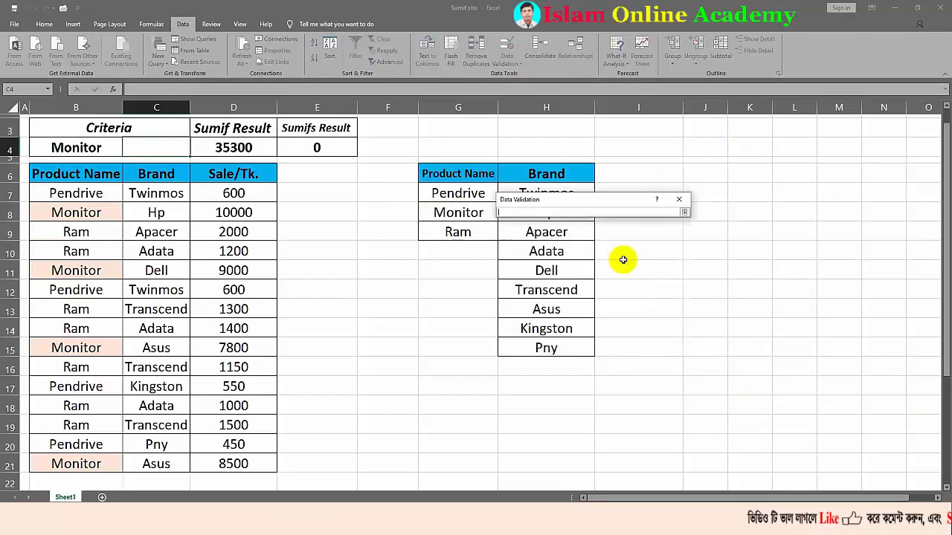
pyautogui.moveTo(590, 201); pyautogui.dragTo(707, 200)
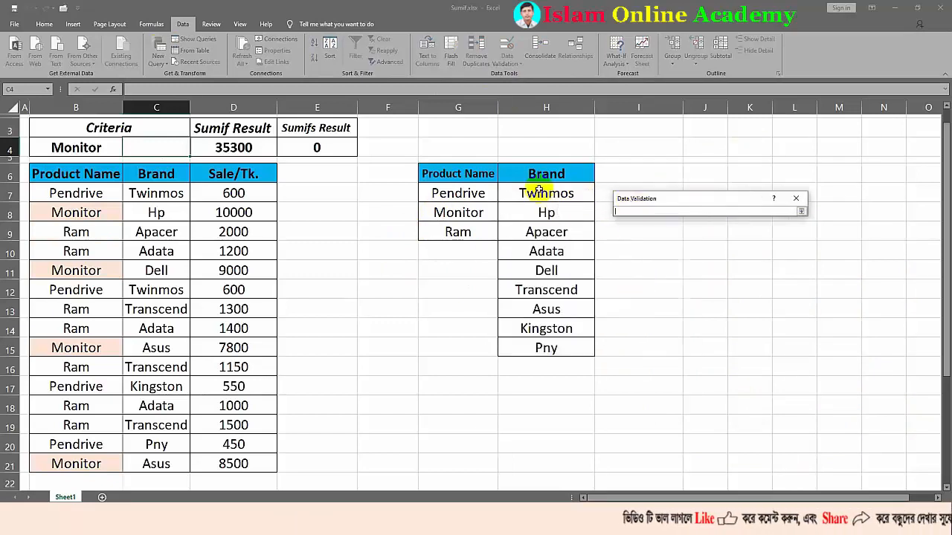
pyautogui.moveTo(533, 195); pyautogui.dragTo(543, 347)
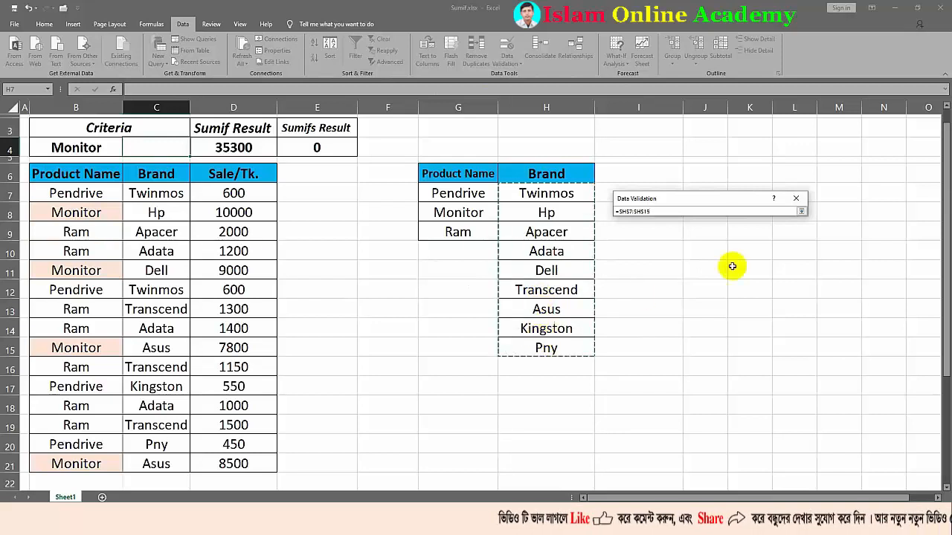
pyautogui.click(801, 212)
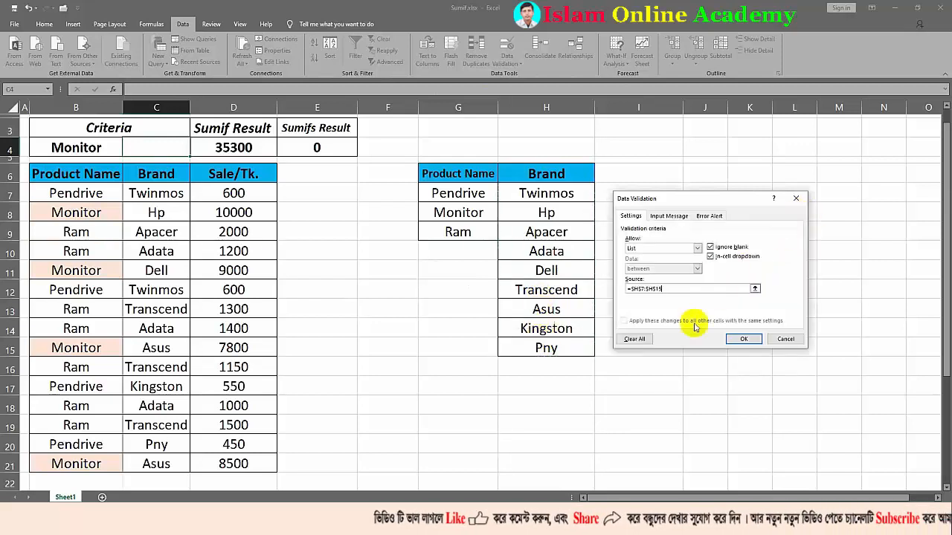
pyautogui.click(740, 339)
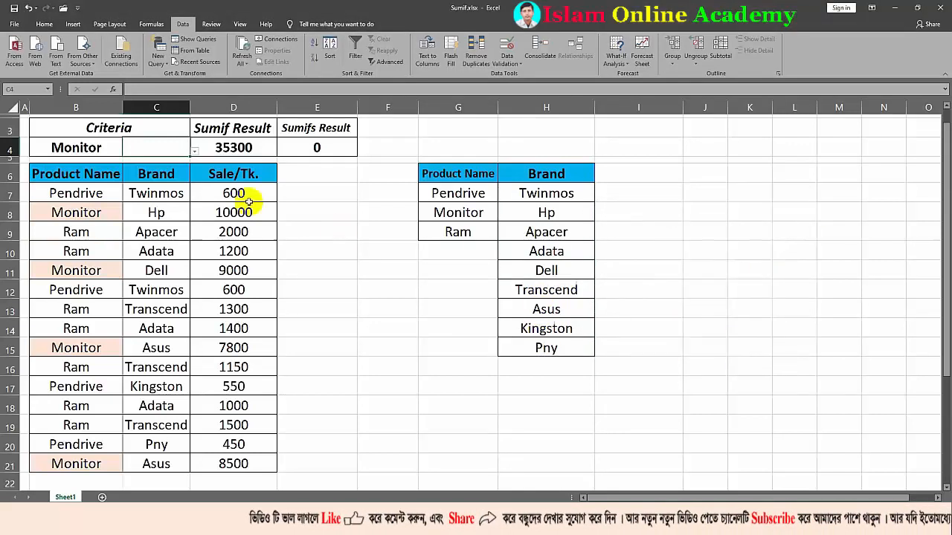
# Try the brand drop-down in C4 by choosing Adata.
pyautogui.click(194, 151)
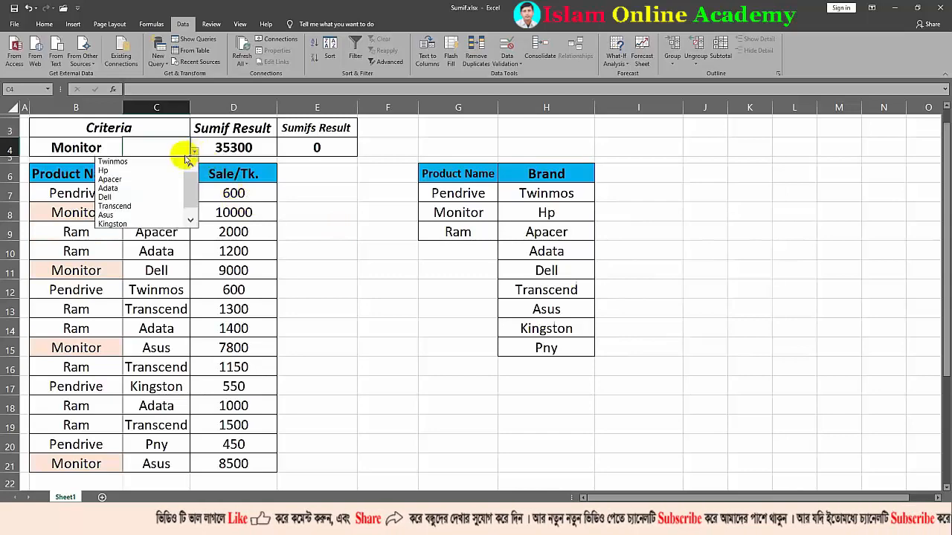
pyautogui.click(127, 184)
pyautogui.click(365, 229)
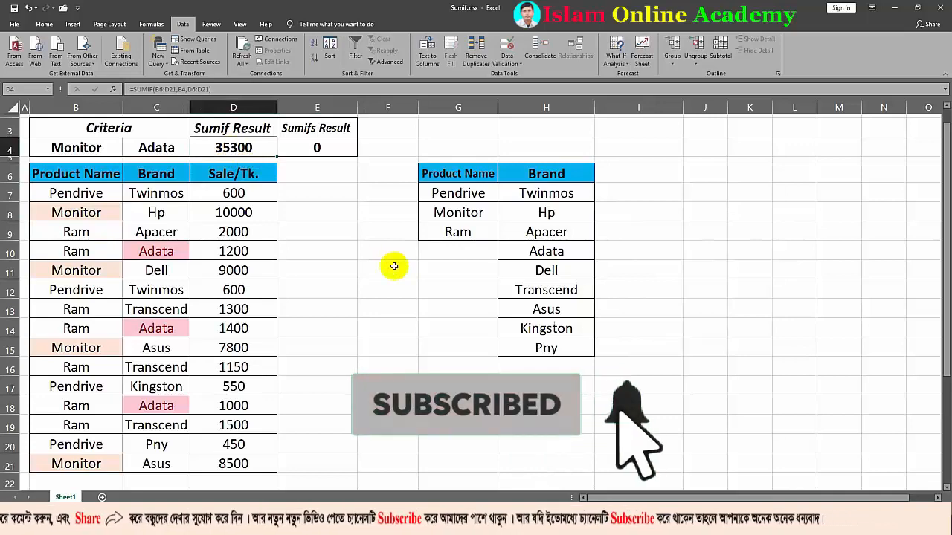
# Clear the product and brand criteria in B4:C4 and the Sumif Result formula in D4.
pyautogui.click(128, 148)
pyautogui.keyDown('shift'); pyautogui.click(104, 149); pyautogui.keyUp('shift')
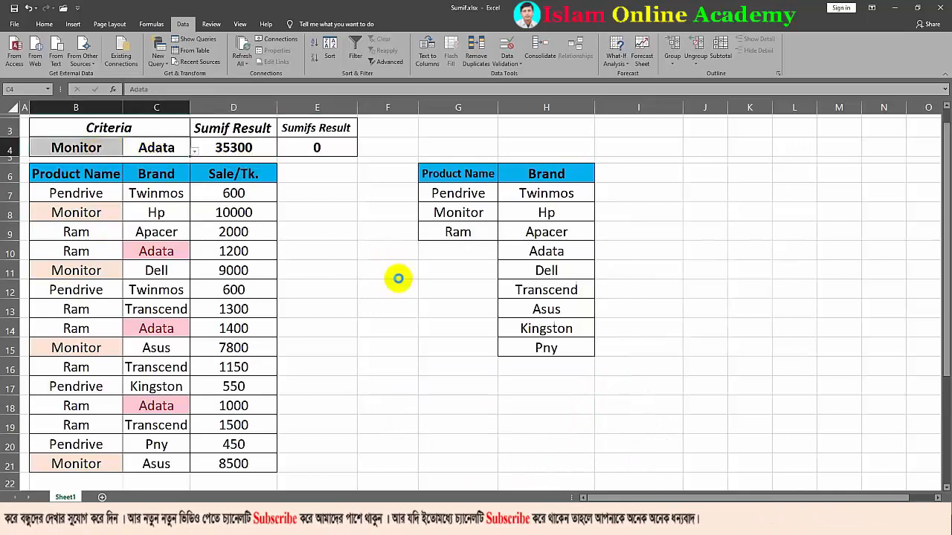
pyautogui.press('Delete')
# Choose Pendrive as the product criterion from the drop-down in B4.
pyautogui.click(127, 149)
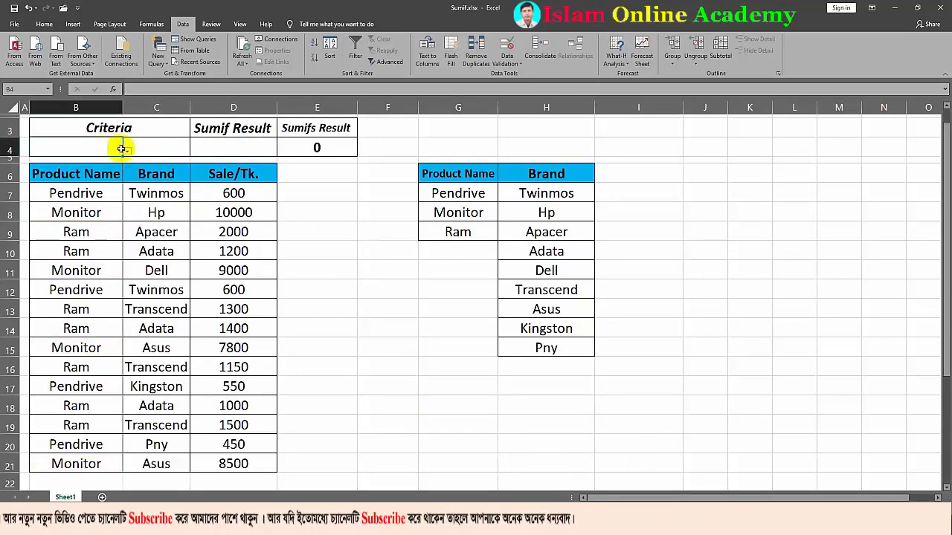
pyautogui.click(128, 151)
pyautogui.click(78, 159)
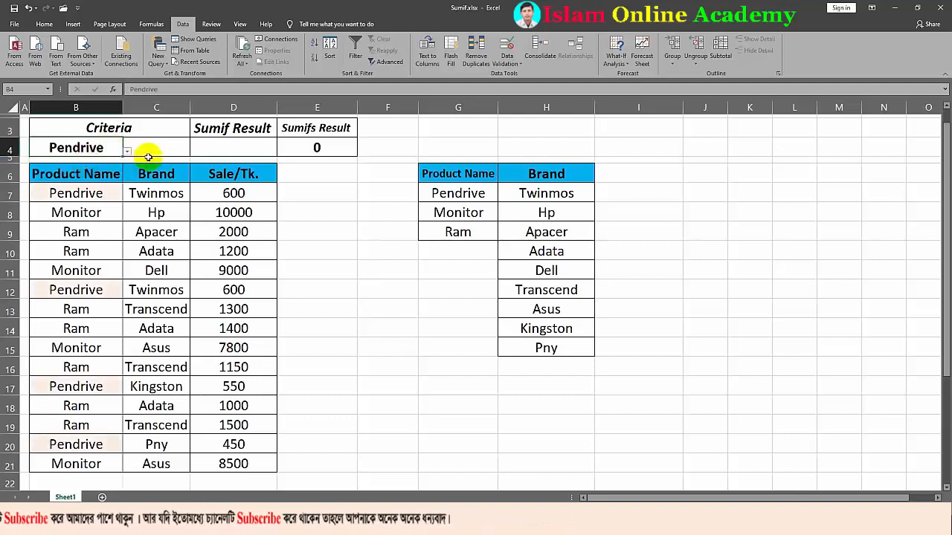
# Enter =SUMIF(B7:B21,B4,D7:D21) in the Sumif Result cell D4 to total sales for the chosen product.
pyautogui.click(215, 146)
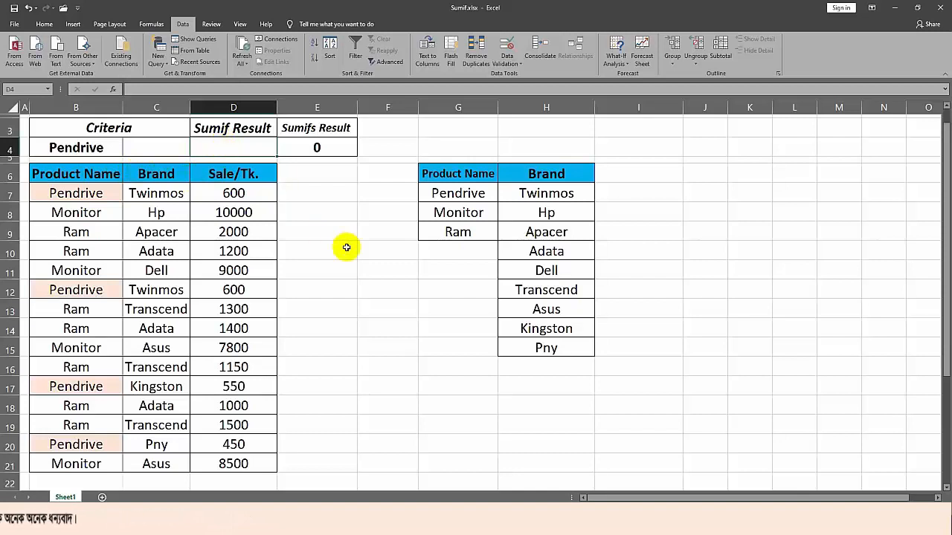
pyautogui.write('=sumif')
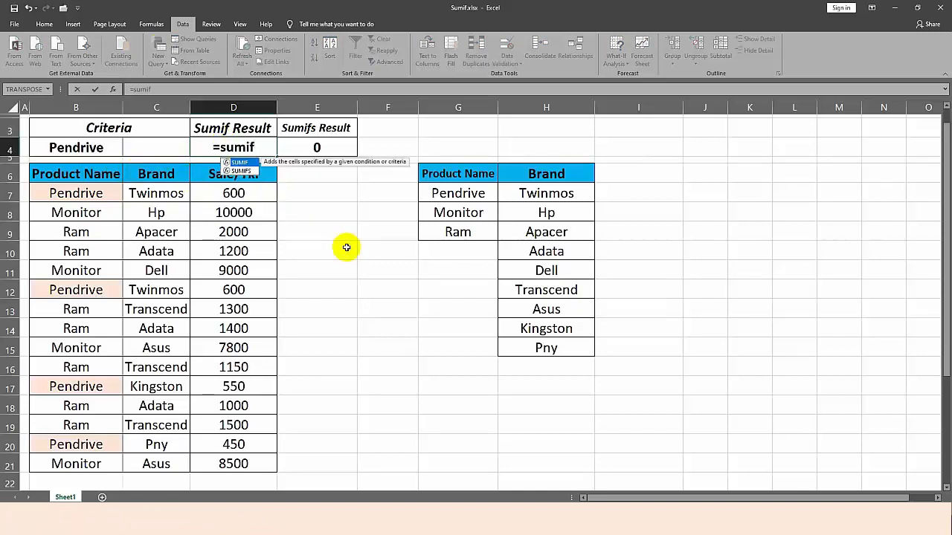
pyautogui.press('Tab')
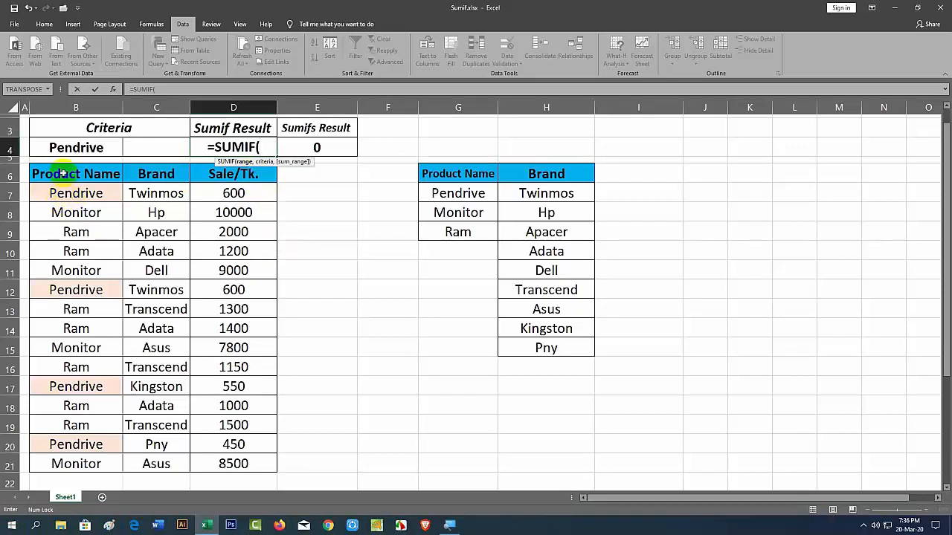
pyautogui.moveTo(66, 195); pyautogui.dragTo(75, 456)
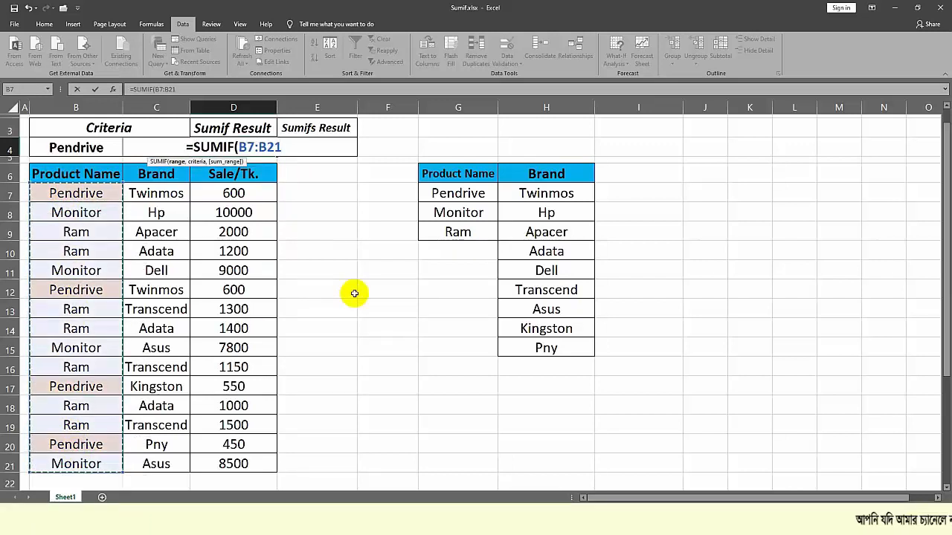
pyautogui.write(',')
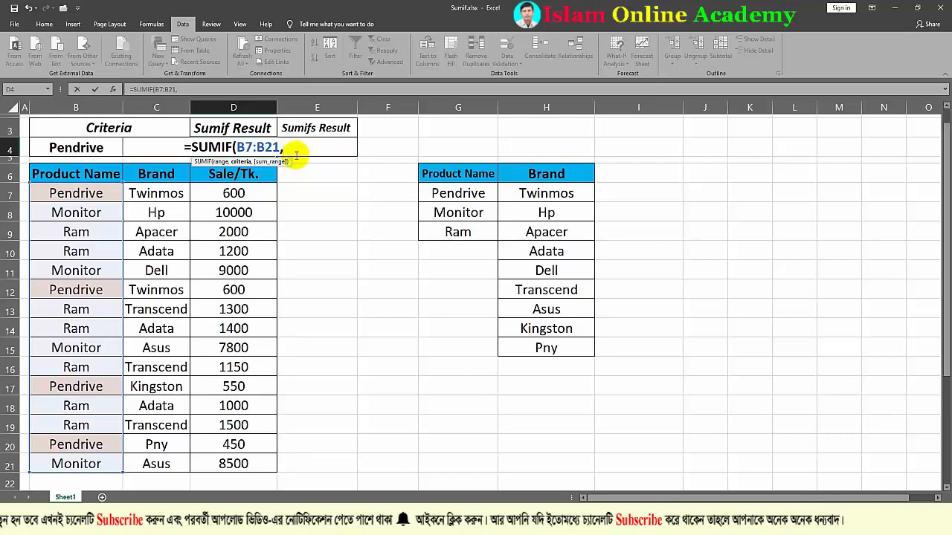
pyautogui.click(68, 149)
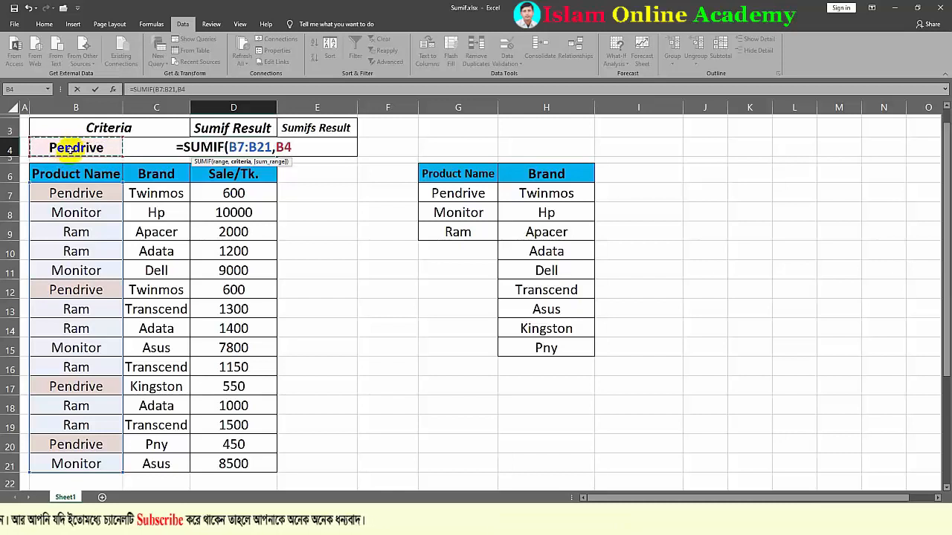
pyautogui.write(',')
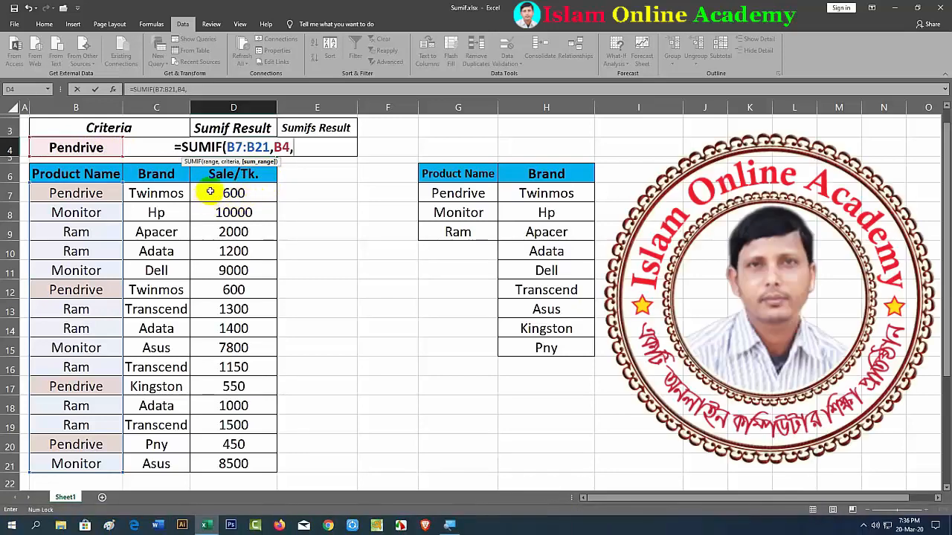
pyautogui.click(210, 194)
pyautogui.moveTo(211, 194); pyautogui.dragTo(232, 464)
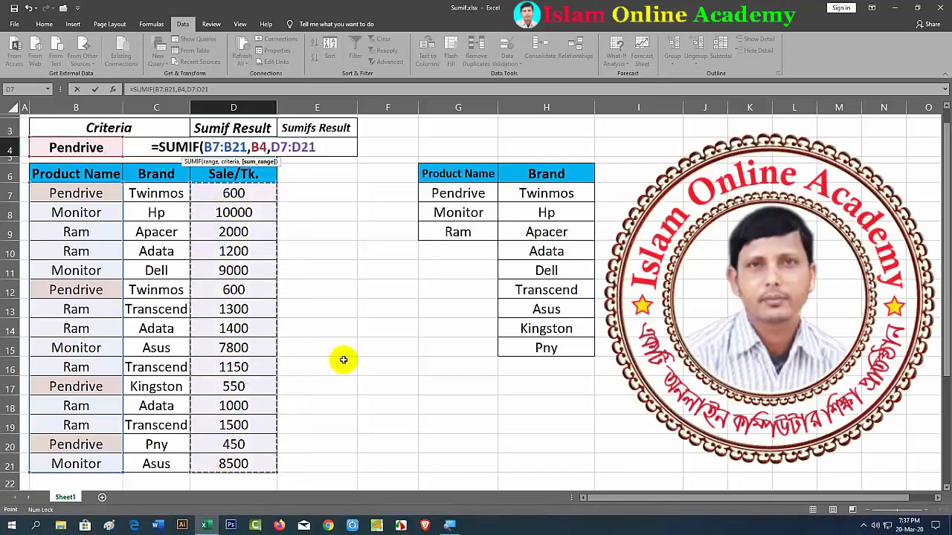
pyautogui.write(')')
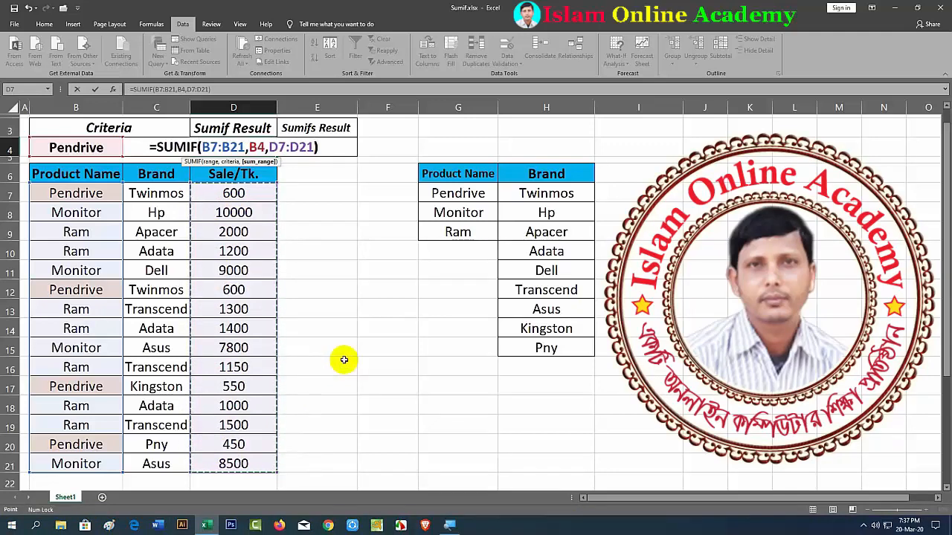
pyautogui.press('Return')
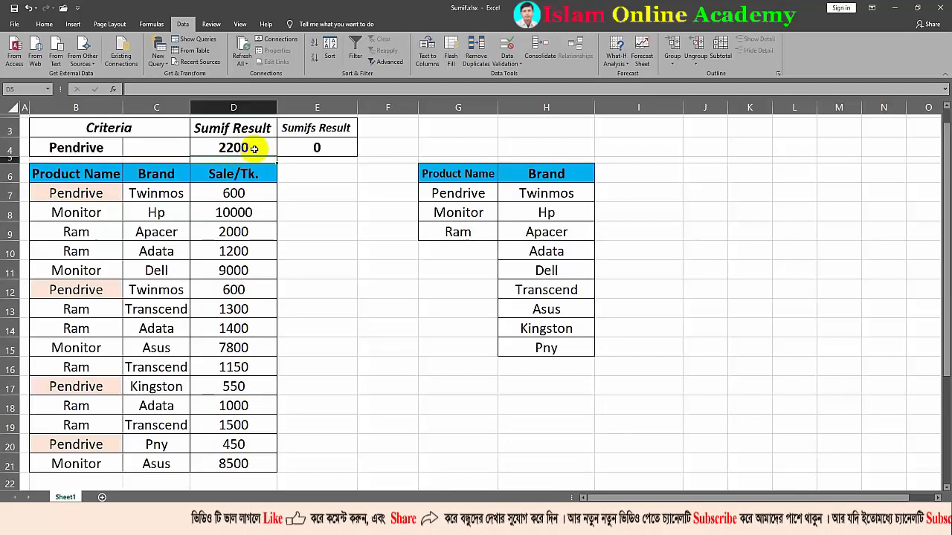
# Test the SUMIF total by switching the product criterion in B4 to Monitor and back to Pendrive.
pyautogui.click(108, 147)
pyautogui.click(127, 151)
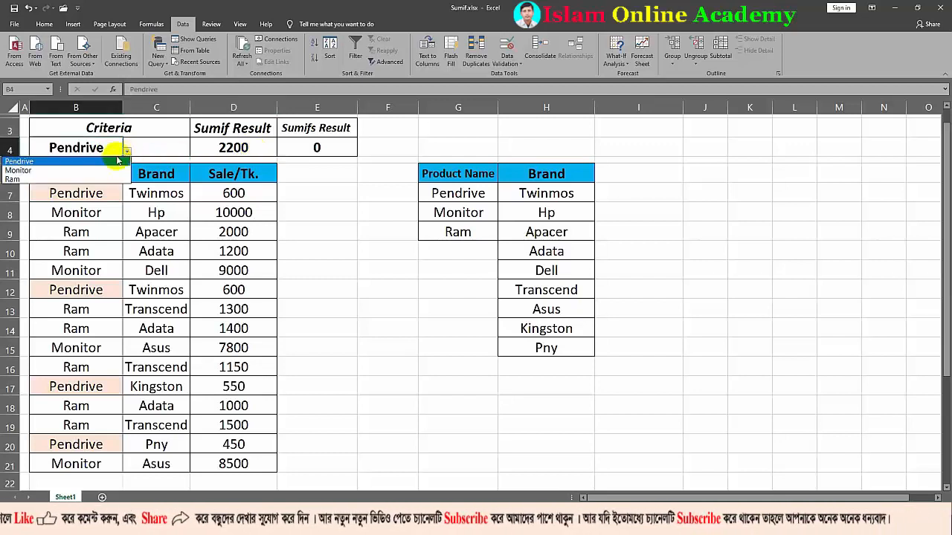
pyautogui.click(47, 172)
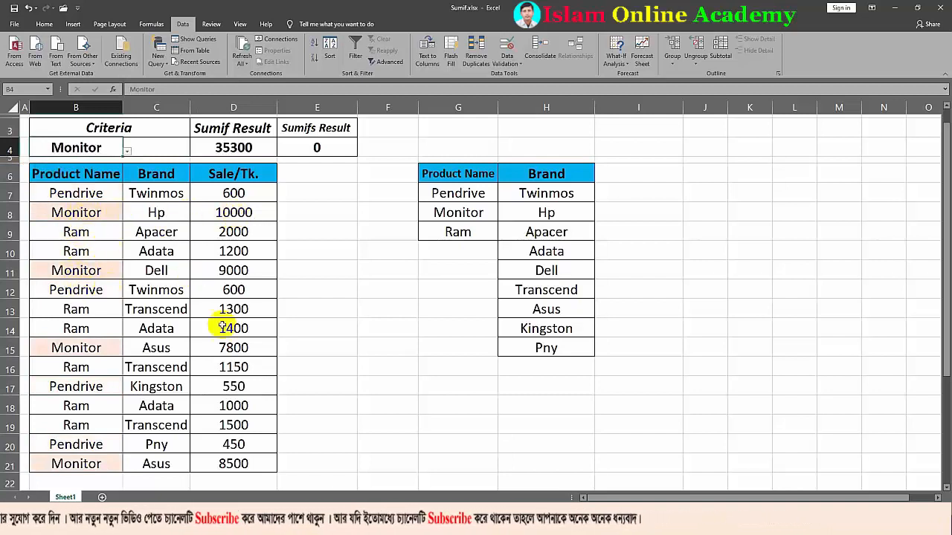
pyautogui.click(127, 151)
pyautogui.click(15, 179)
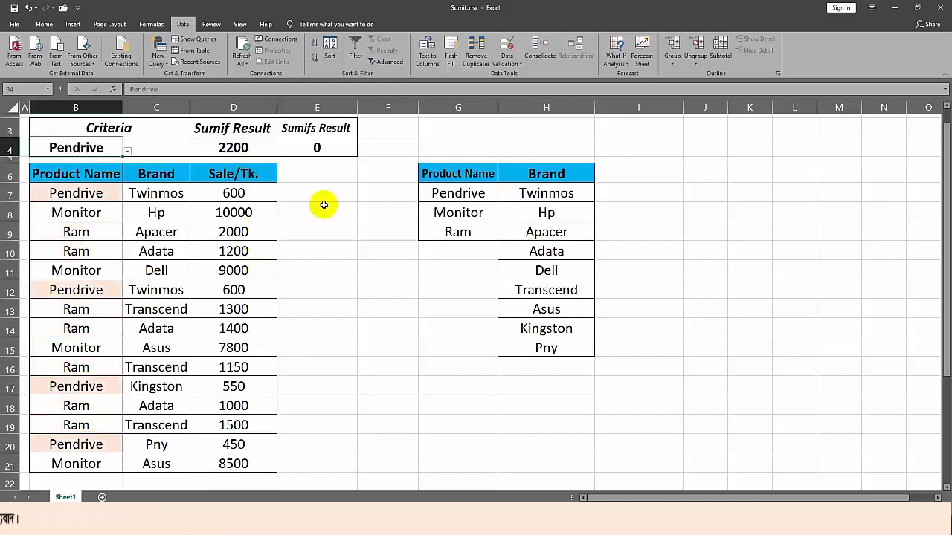
# Clear the Sumifs Result cell E4 and start a SUMIFS formula there with D7:D21 as the sum range.
pyautogui.click(320, 151)
pyautogui.press('Delete')
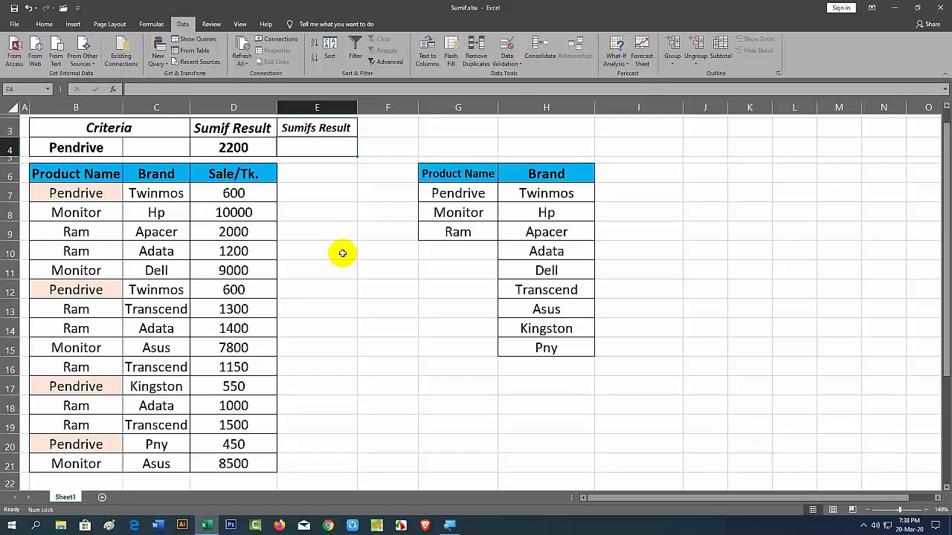
pyautogui.write('=')
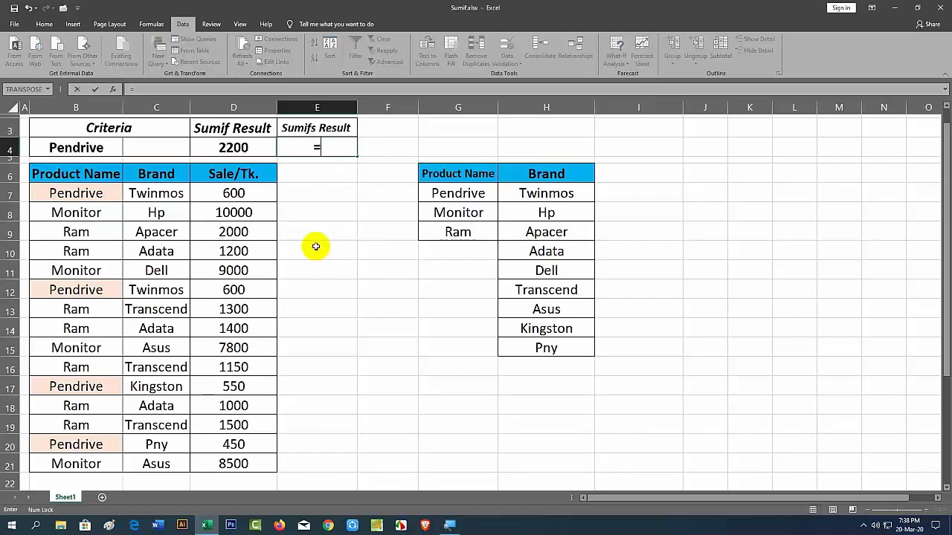
pyautogui.write('su')
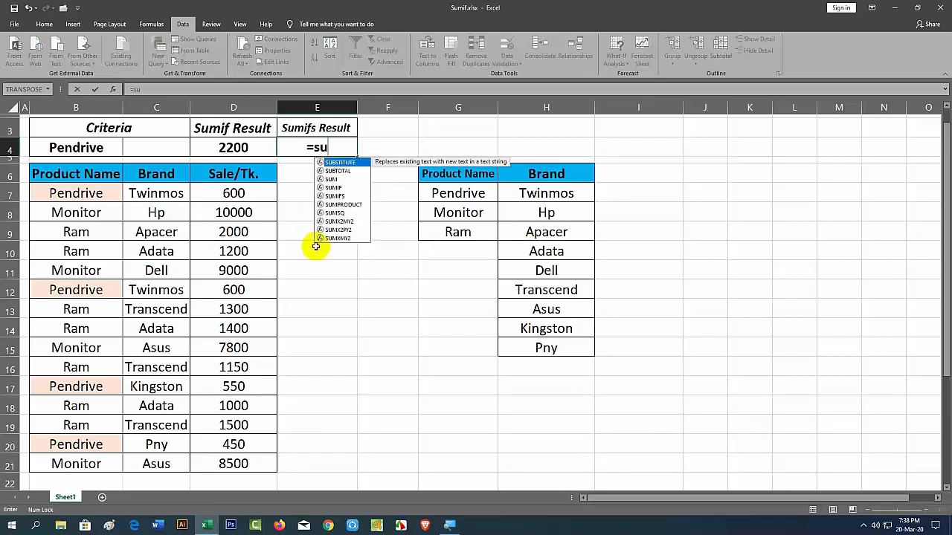
pyautogui.write('mifs')
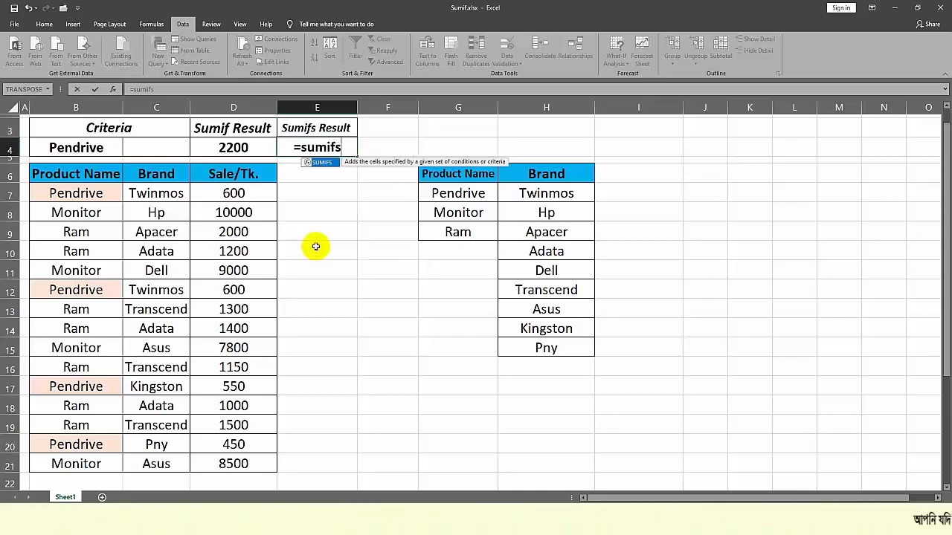
pyautogui.press('Tab')
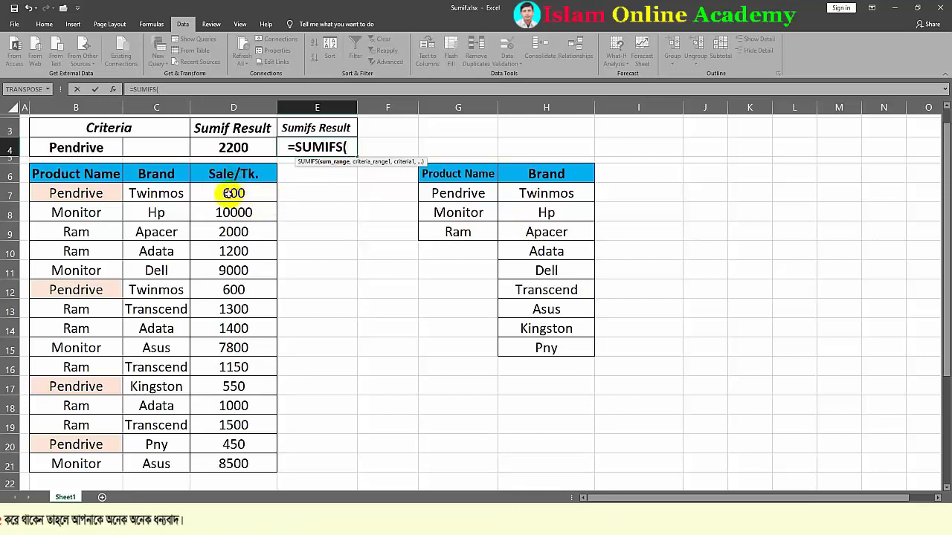
pyautogui.moveTo(229, 193); pyautogui.dragTo(223, 464)
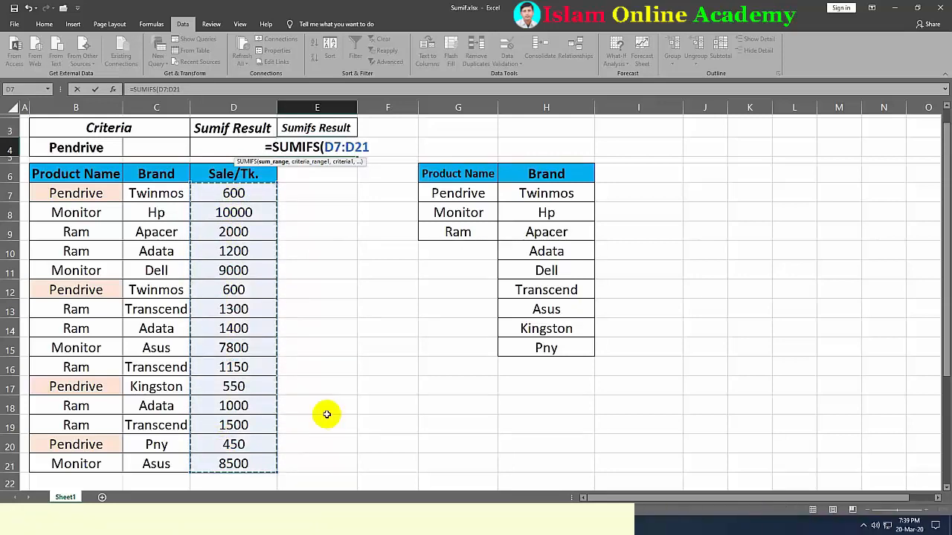
pyautogui.write(',')
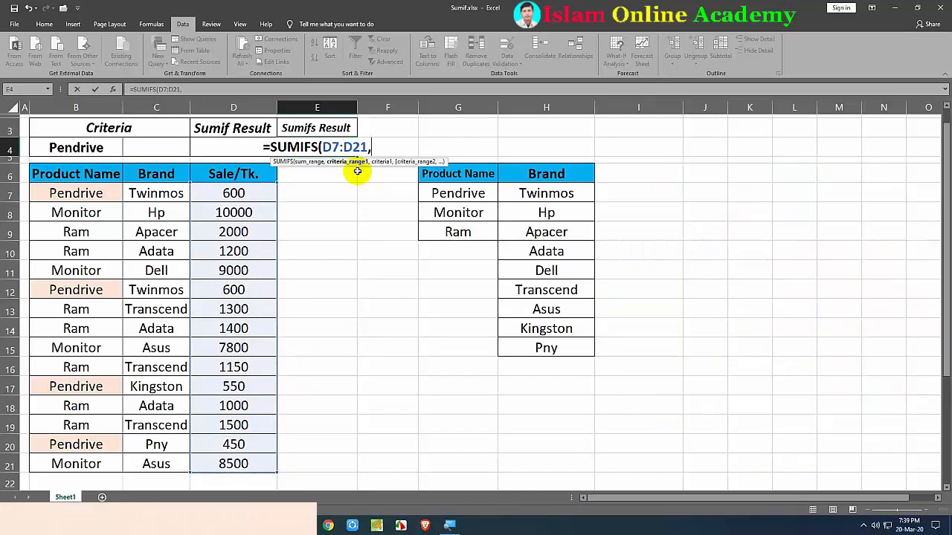
# Add the product names B7:B21 as the first SUMIFS criteria range, with B4 as its criterion.
pyautogui.click(56, 199)
pyautogui.moveTo(56, 199); pyautogui.dragTo(62, 449)
pyautogui.moveTo(60, 455); pyautogui.dragTo(60, 455)
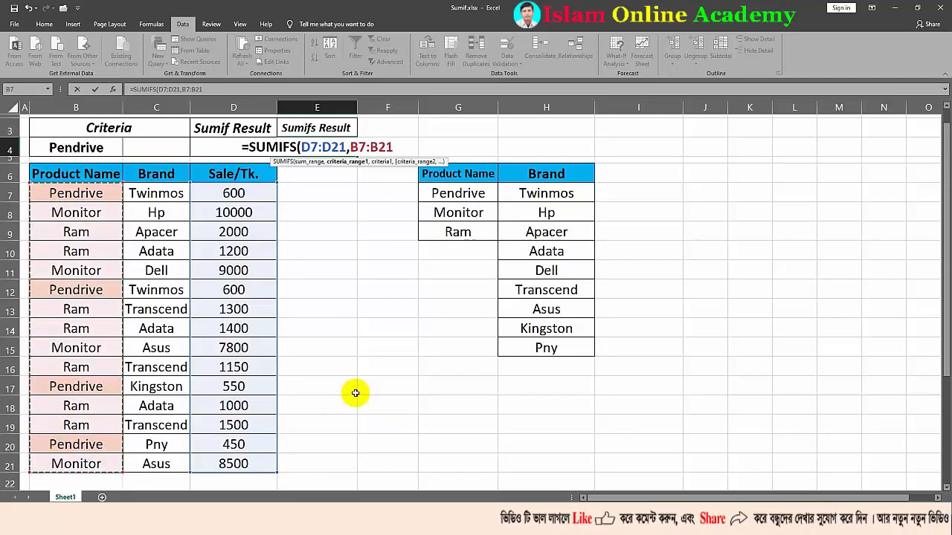
pyautogui.write(',')
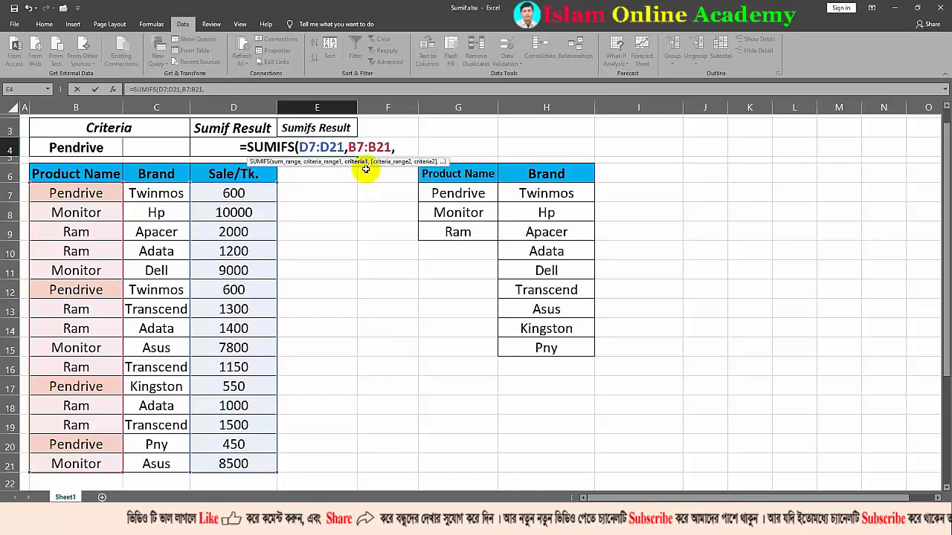
pyautogui.click(74, 148)
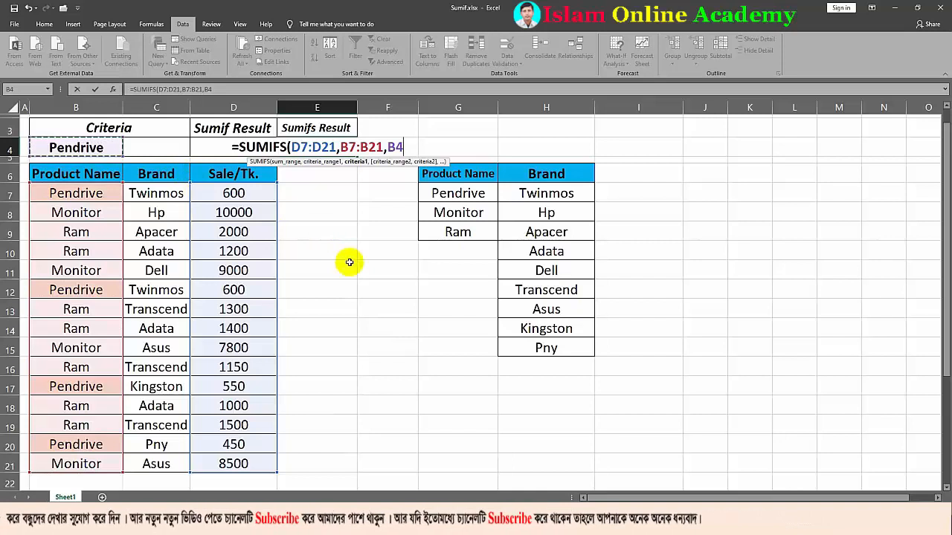
pyautogui.write(',')
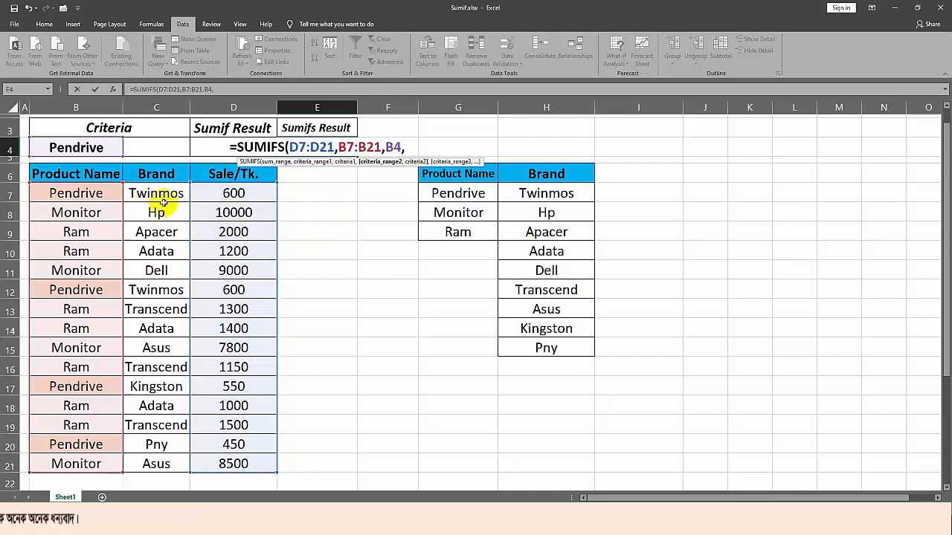
# Add the brands C7:C21 with criterion C4, and complete the formula as =SUMIFS(D7:D21,B7:B21,B4,C7:C21,C4).
pyautogui.moveTo(146, 193); pyautogui.dragTo(145, 462)
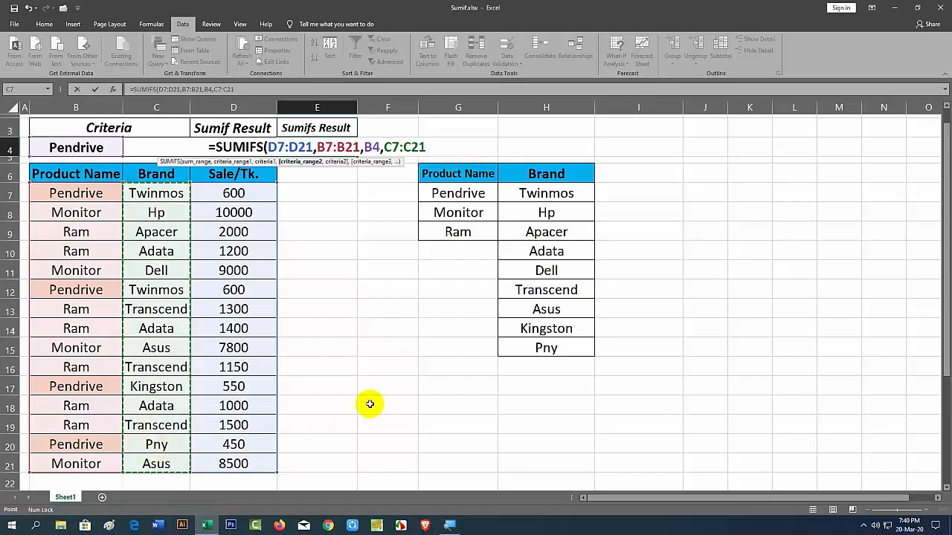
pyautogui.write(',')
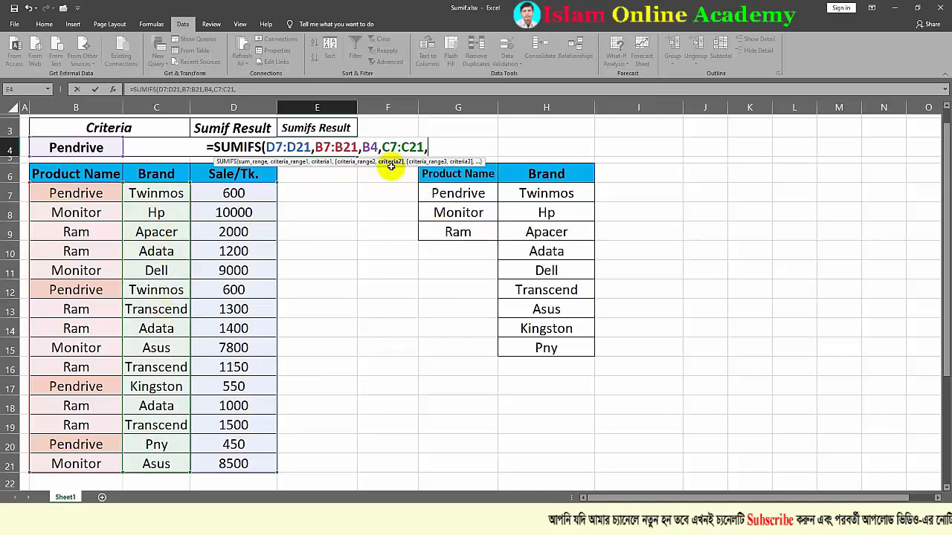
pyautogui.click(142, 149)
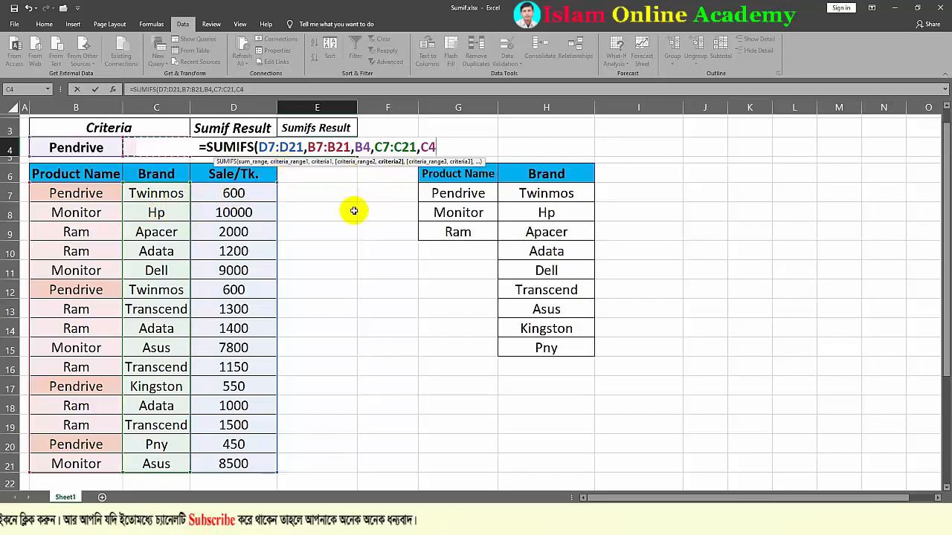
pyautogui.write(')')
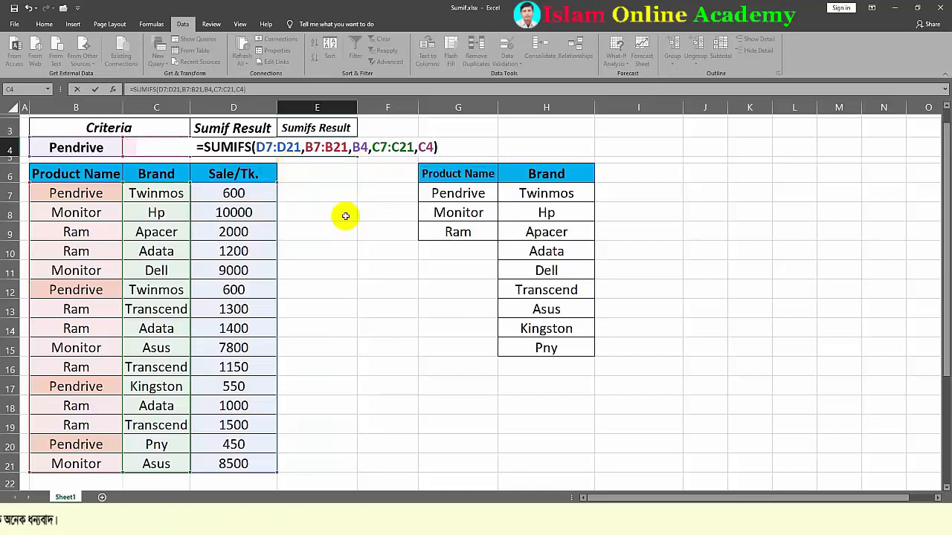
pyautogui.press('Tab')
pyautogui.press('Down')
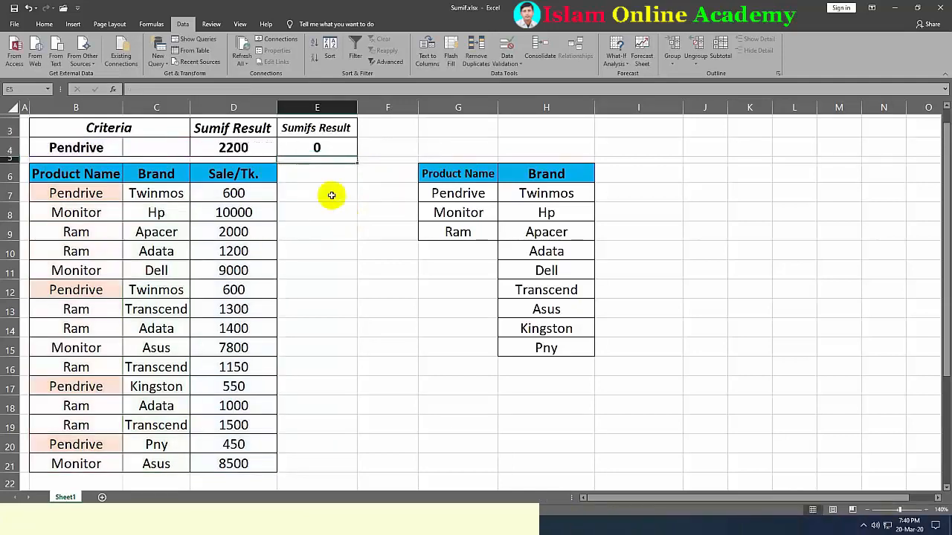
pyautogui.click(314, 147)
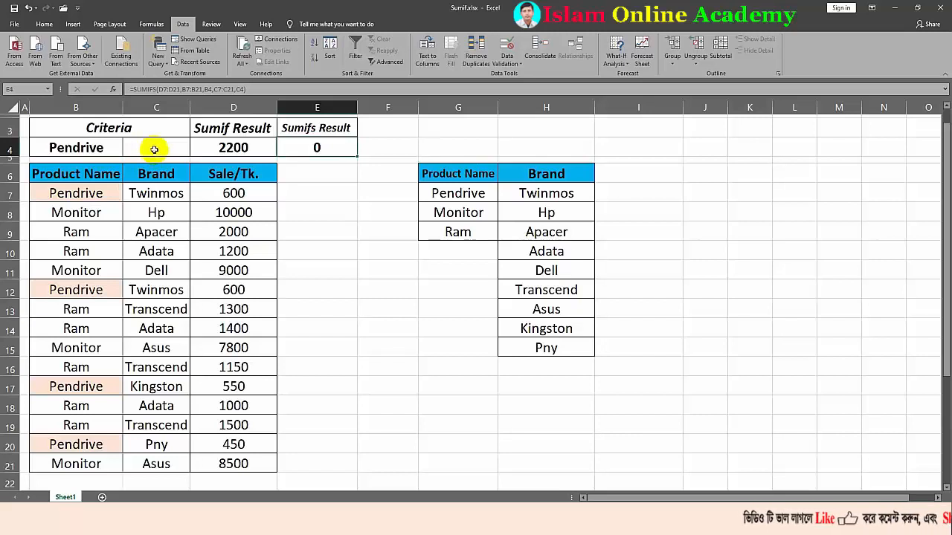
# Choose Twinmos as the brand criterion from the drop-down in C4.
pyautogui.click(154, 149)
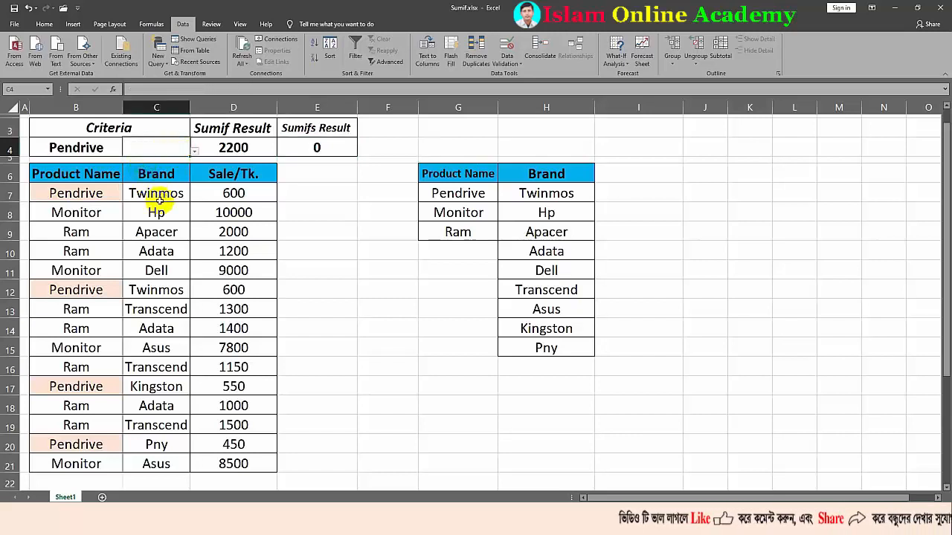
pyautogui.click(193, 152)
pyautogui.click(139, 161)
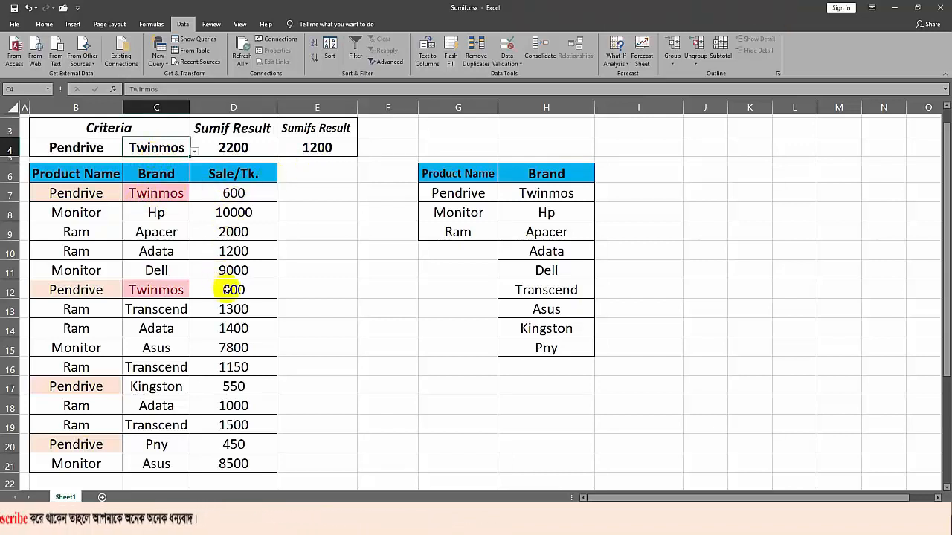
# Test the SUMIFS total with Adata as the brand criterion in C4, and set the brand to Kingston.
pyautogui.hotkey('alt', 'Down')
pyautogui.press('Down')
pyautogui.press('Down')
pyautogui.press('Down')
pyautogui.press('Return')
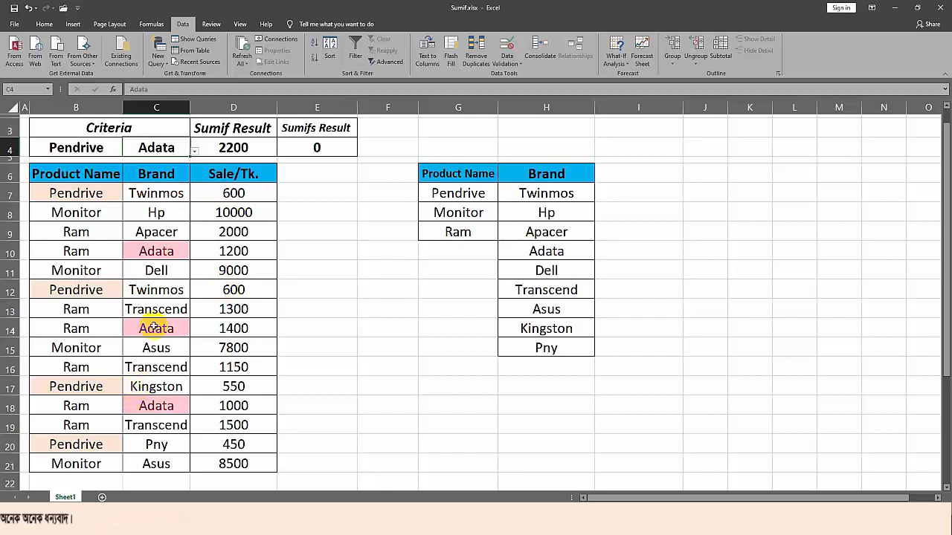
pyautogui.click(194, 151)
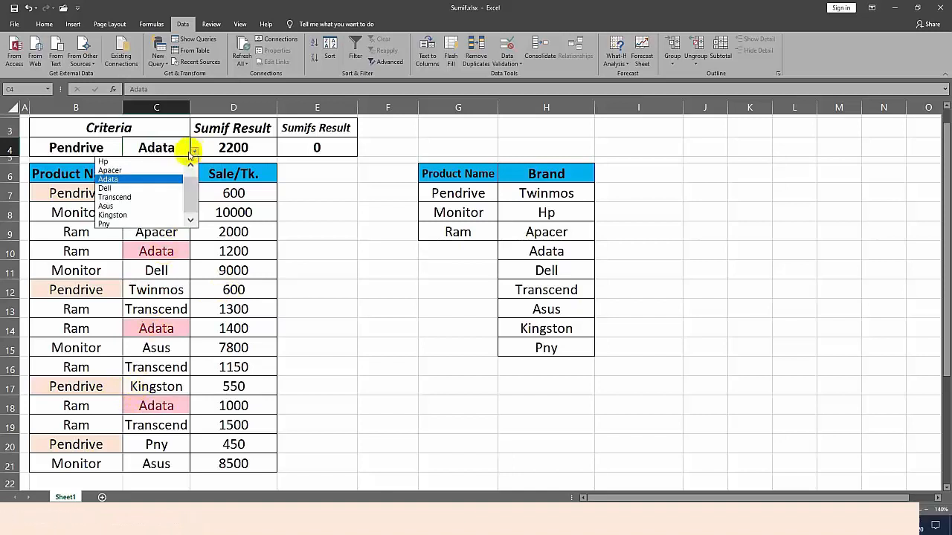
pyautogui.click(125, 215)
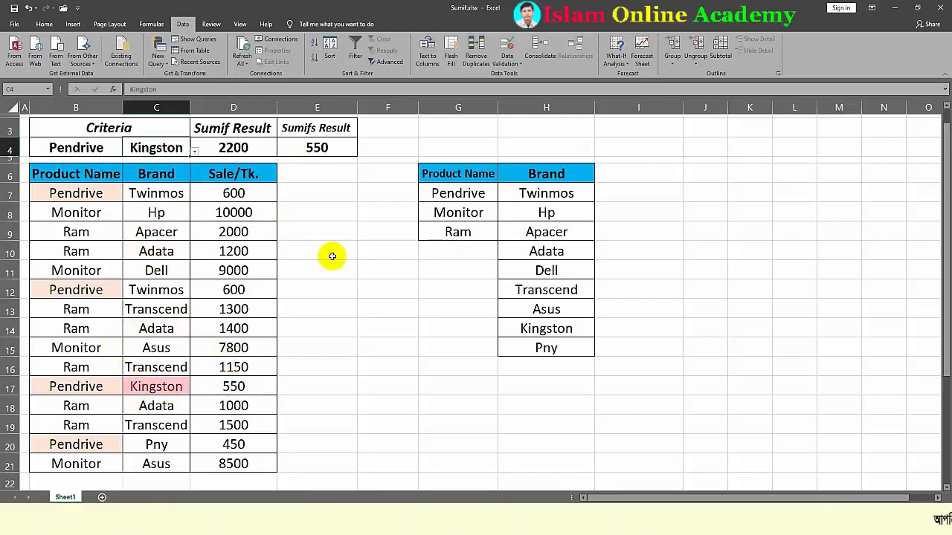
# Choose Ram as the product criterion from the drop-down list in B4.
pyautogui.click(115, 149)
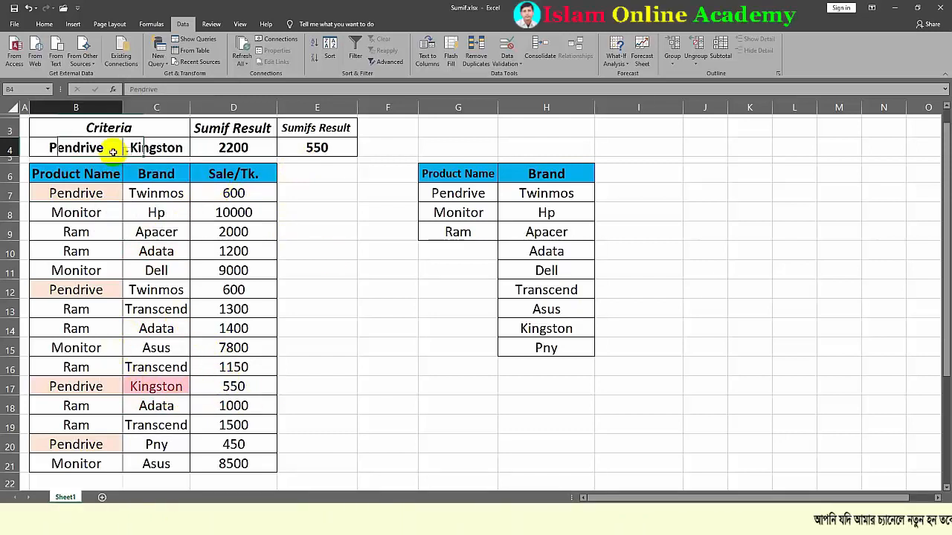
pyautogui.click(127, 151)
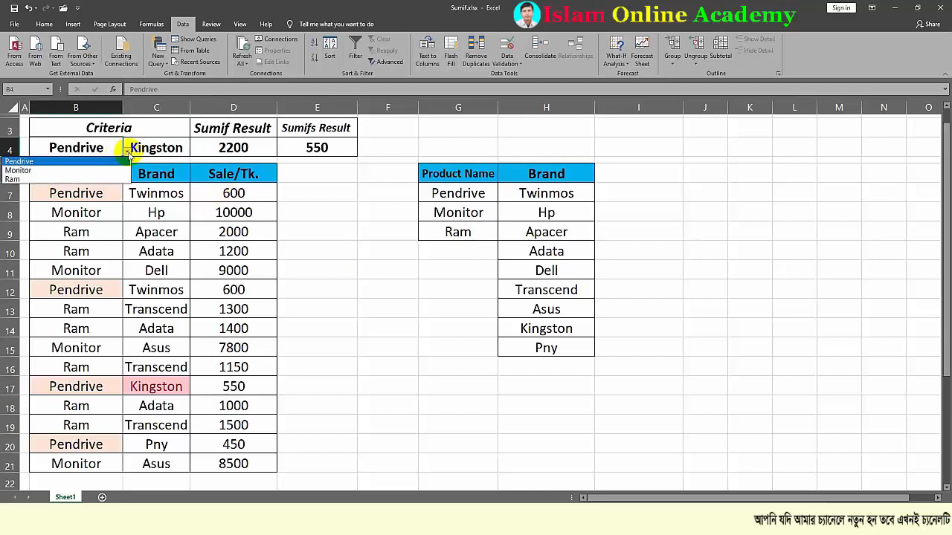
pyautogui.click(33, 179)
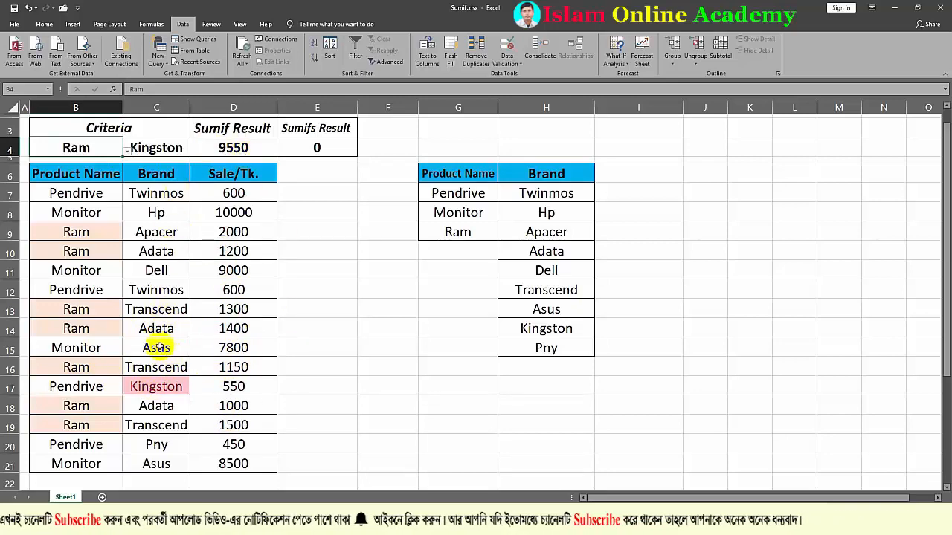
# Choose Adata as the brand criterion from the drop-down list in C4.
pyautogui.click(166, 132)
pyautogui.click(168, 148)
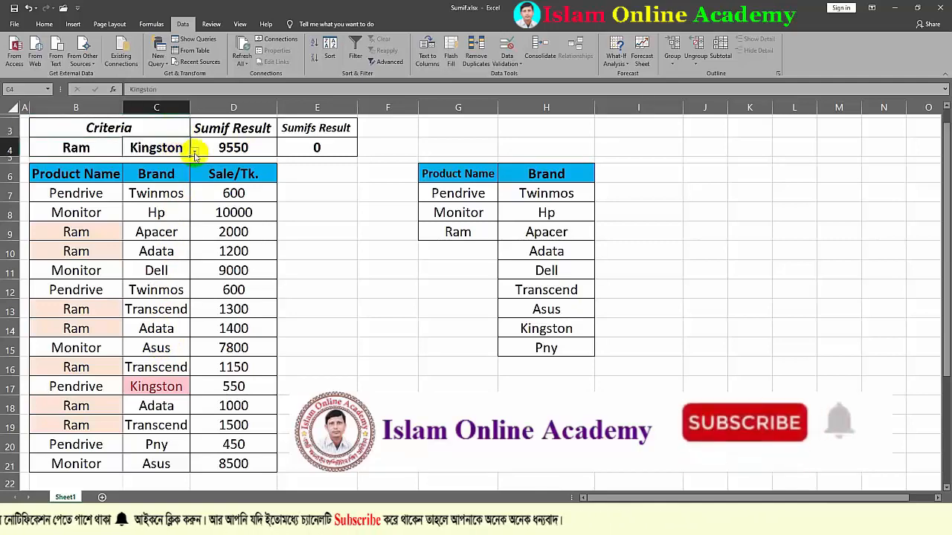
pyautogui.click(194, 151)
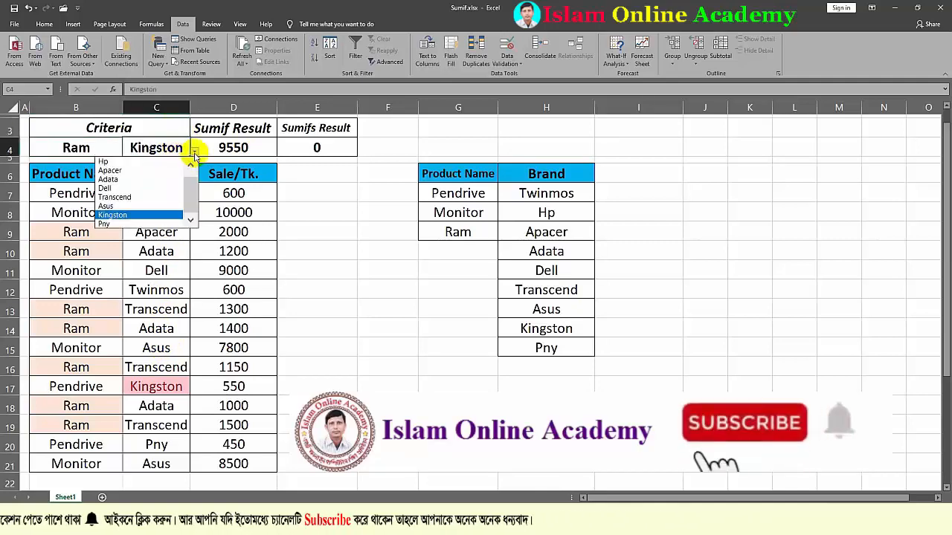
pyautogui.click(125, 180)
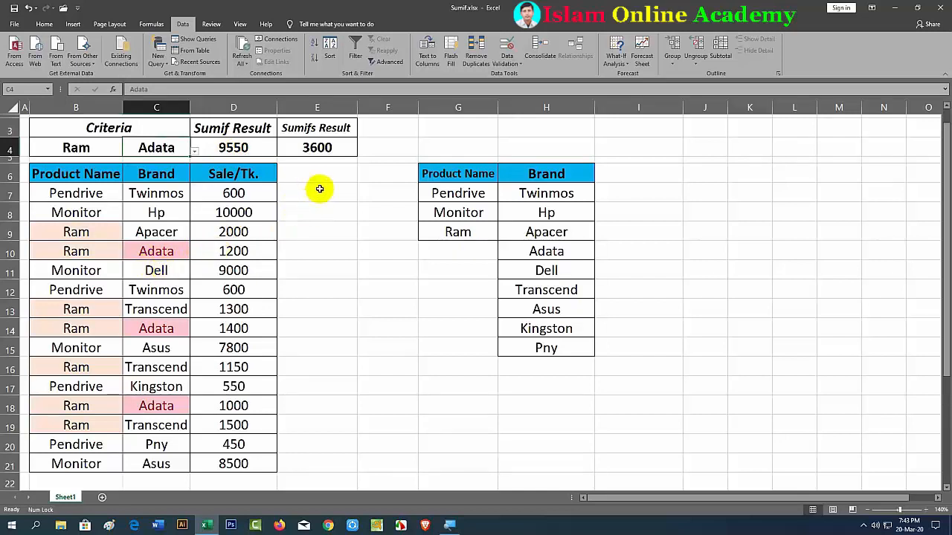
pyautogui.click(323, 213)
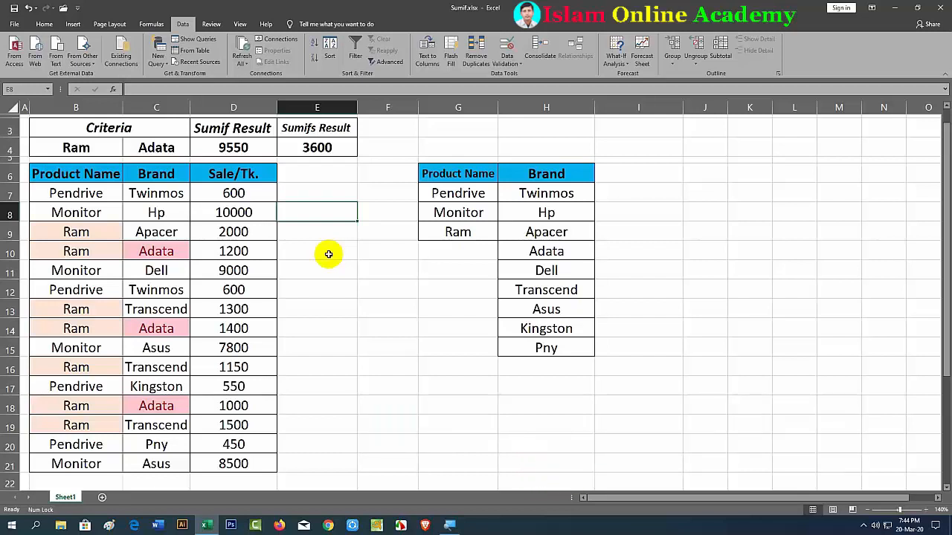
# Hide columns G and H, which hold the source lists of product names and brands.
pyautogui.click(387, 251)
pyautogui.moveTo(448, 107); pyautogui.dragTo(528, 113)
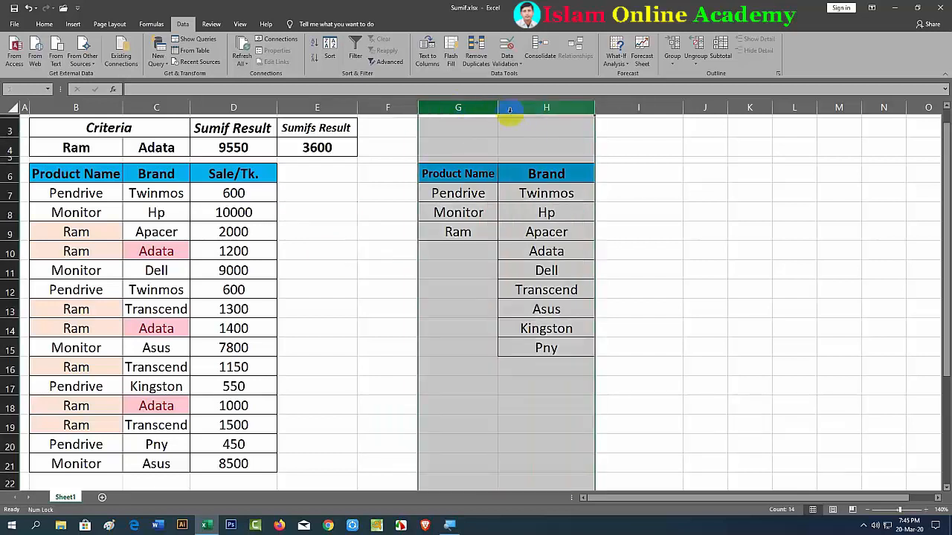
pyautogui.rightClick(473, 112)
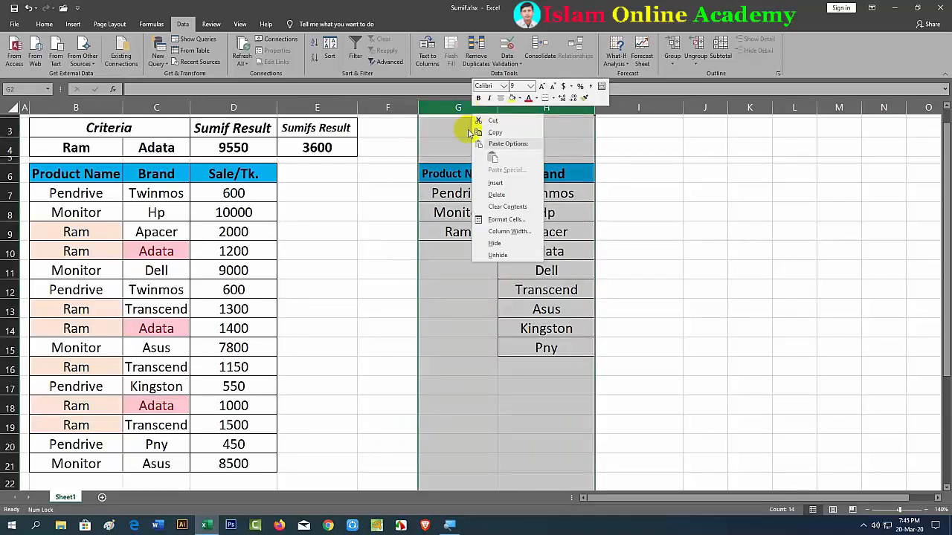
pyautogui.click(494, 243)
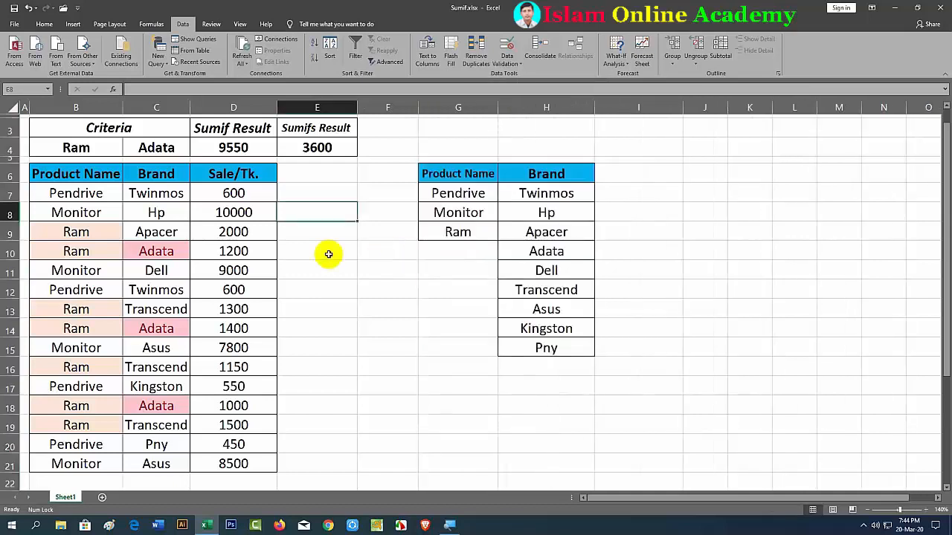